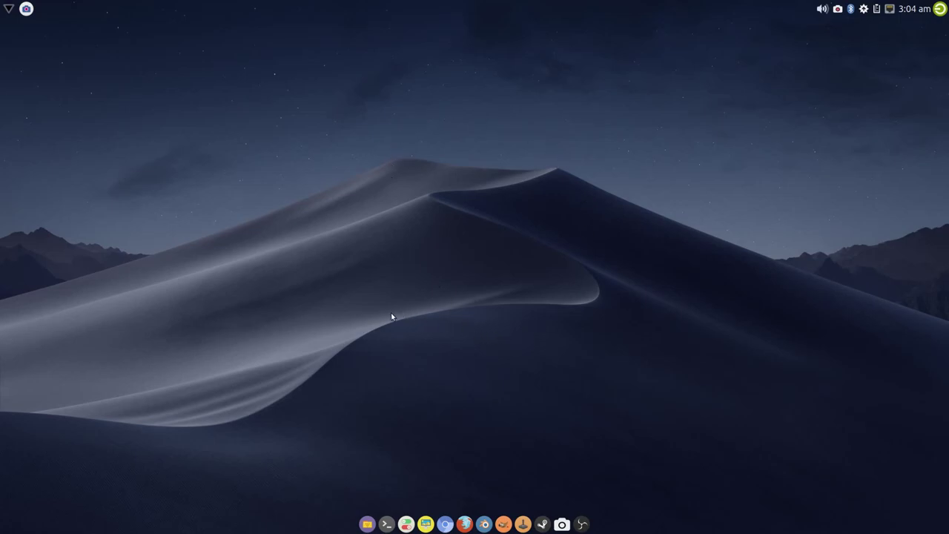
Launch the Salient OS installer from the desktop System menu and reposition its window
right_click(284, 131)
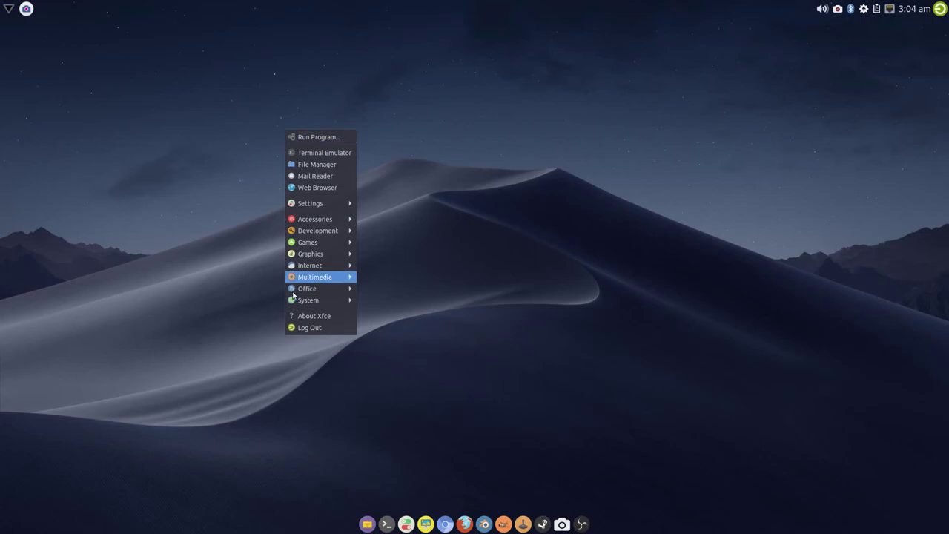
mouse_move(295, 300)
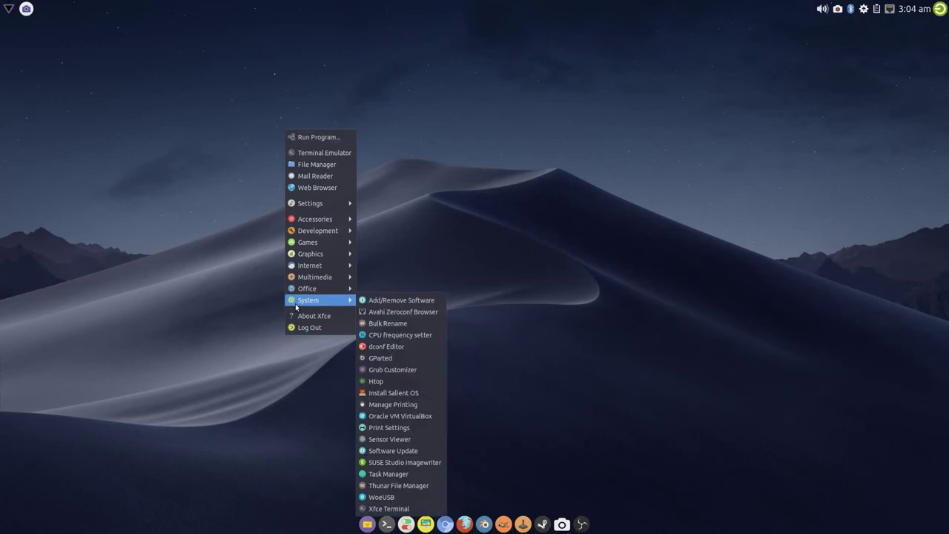
left_click(403, 395)
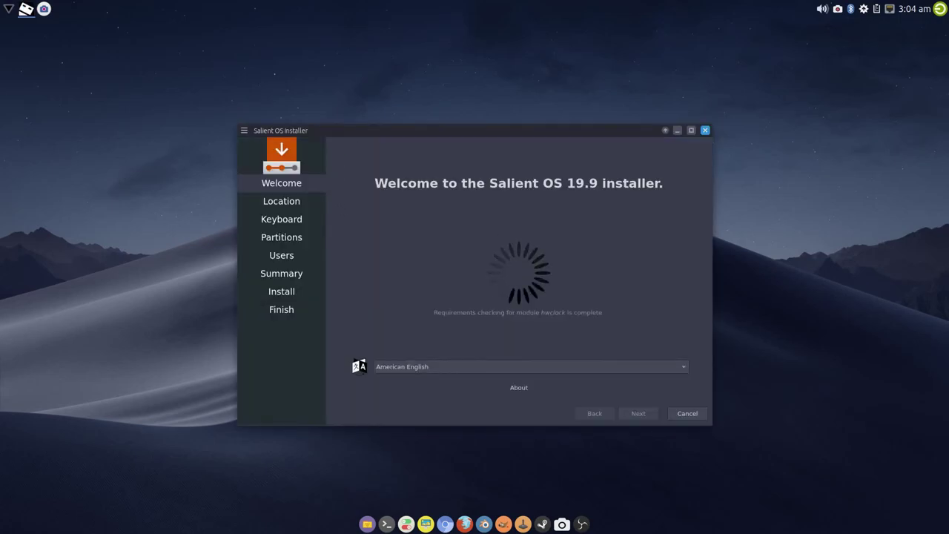
left_click_drag(407, 136, 377, 111)
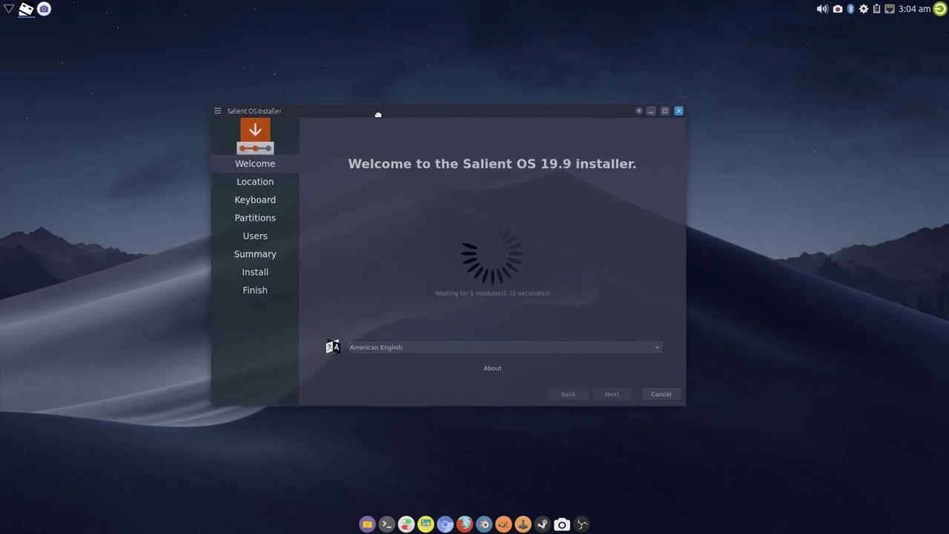
Choose British English (United Kingdom) as the installer language and continue to Location
left_click(408, 346)
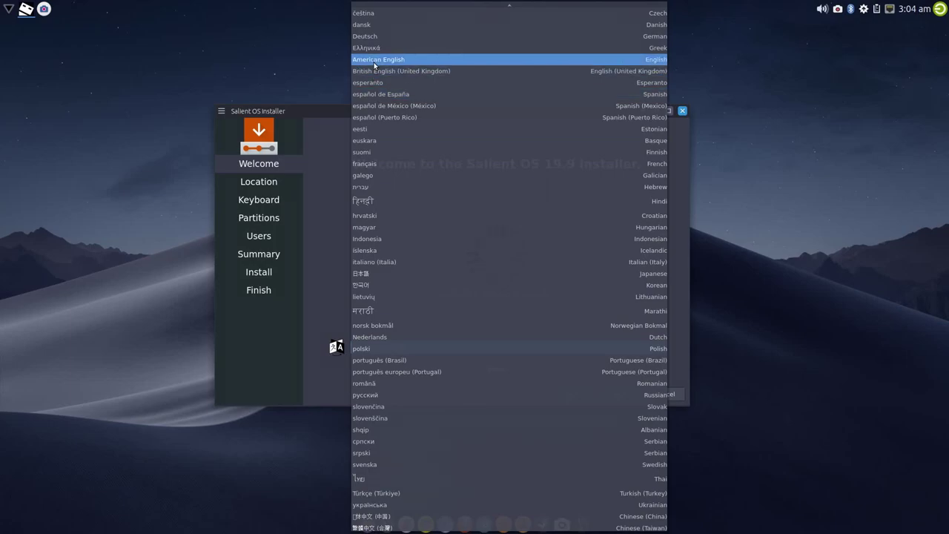
left_click(394, 77)
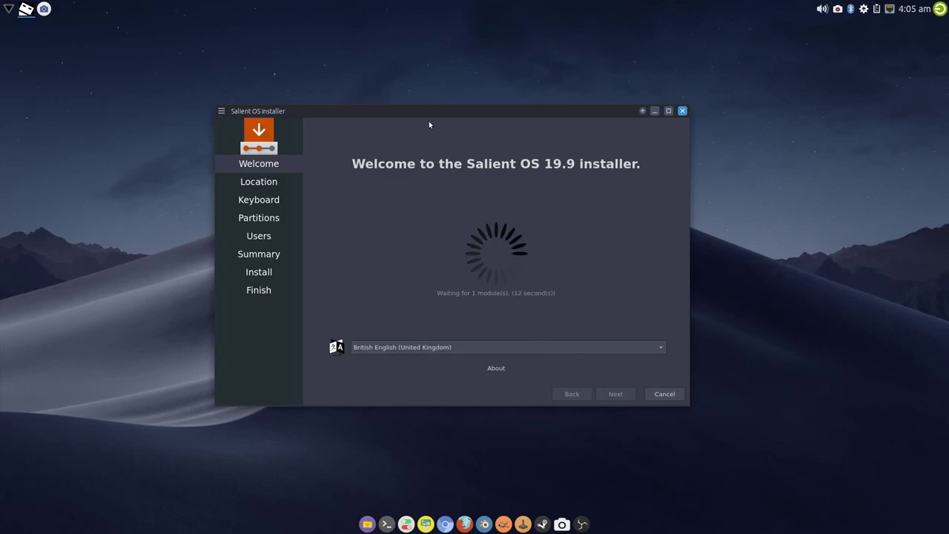
left_click_drag(448, 115, 460, 116)
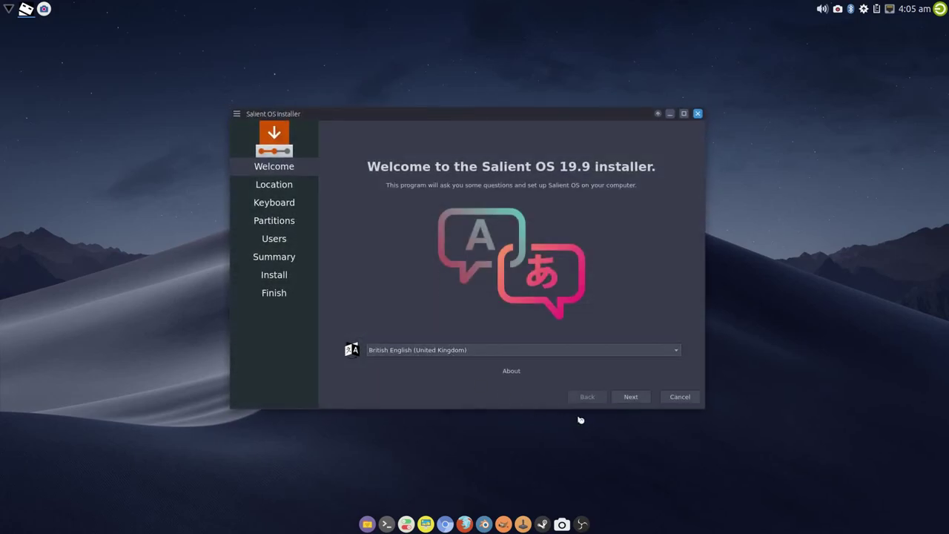
left_click(631, 398)
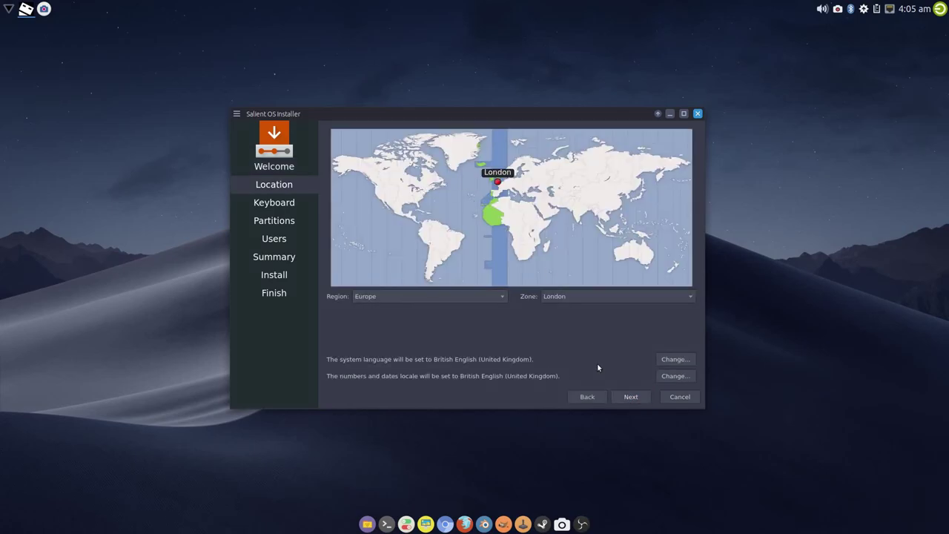
Keep London time zone and keyboard layout, then pick Manual partitioning on 931.5 GiB /dev/sde
left_click(631, 397)
left_click(625, 397)
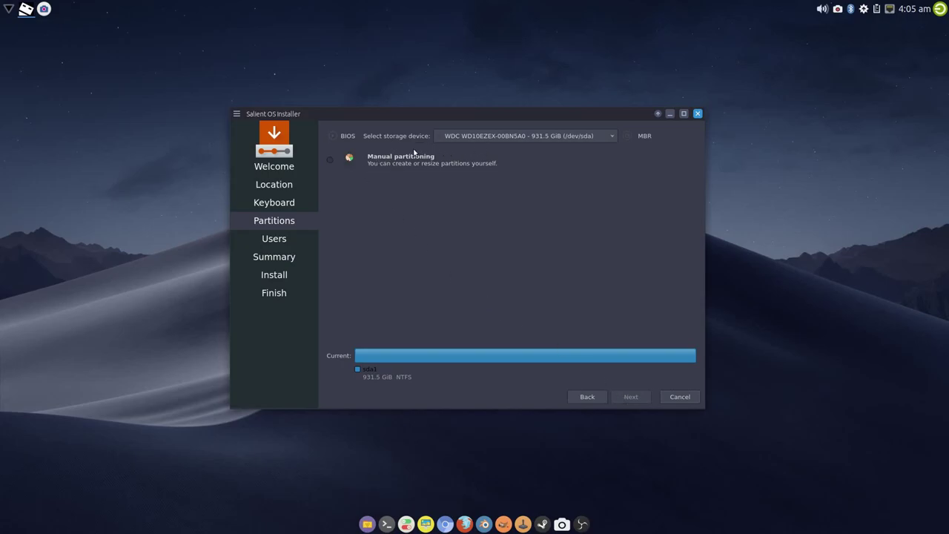
left_click(394, 162)
left_click(472, 137)
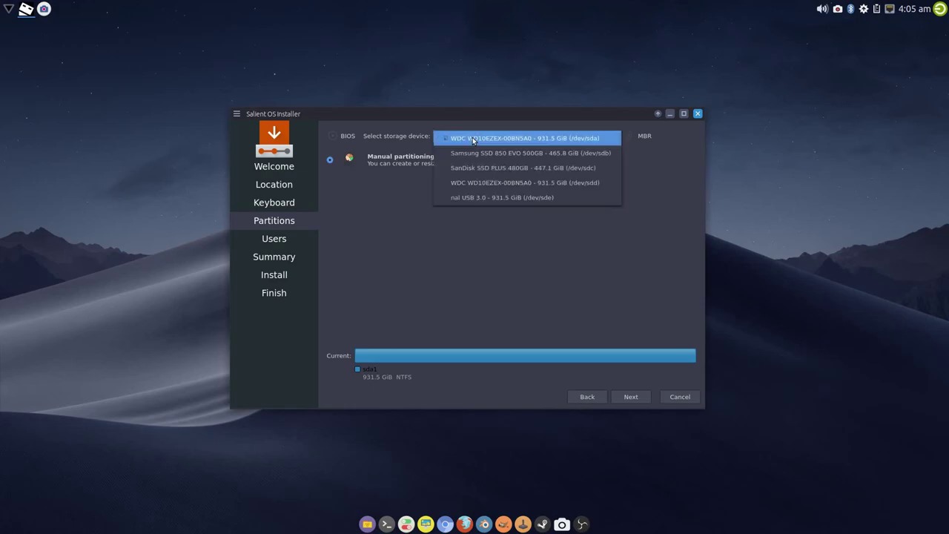
left_click(478, 196)
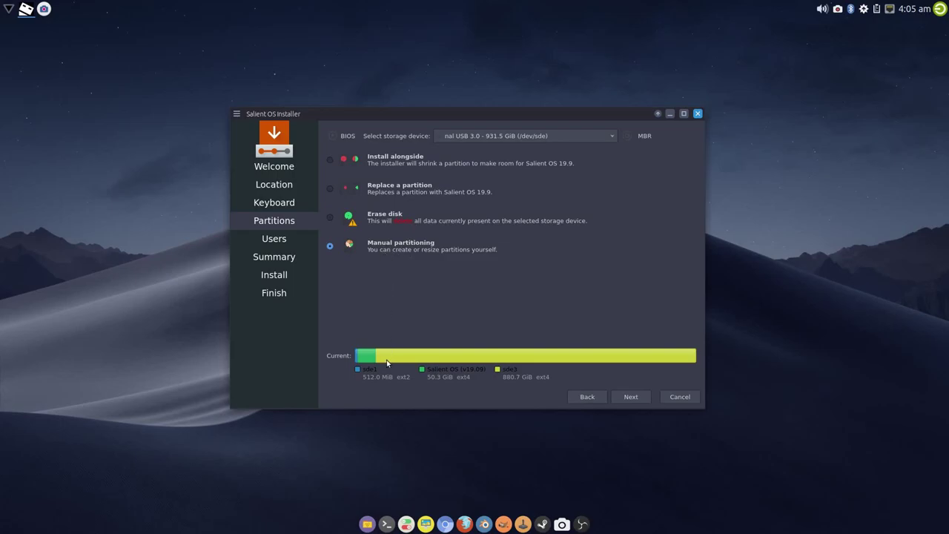
Format /dev/sde1 and mount it at /boot
left_click(629, 397)
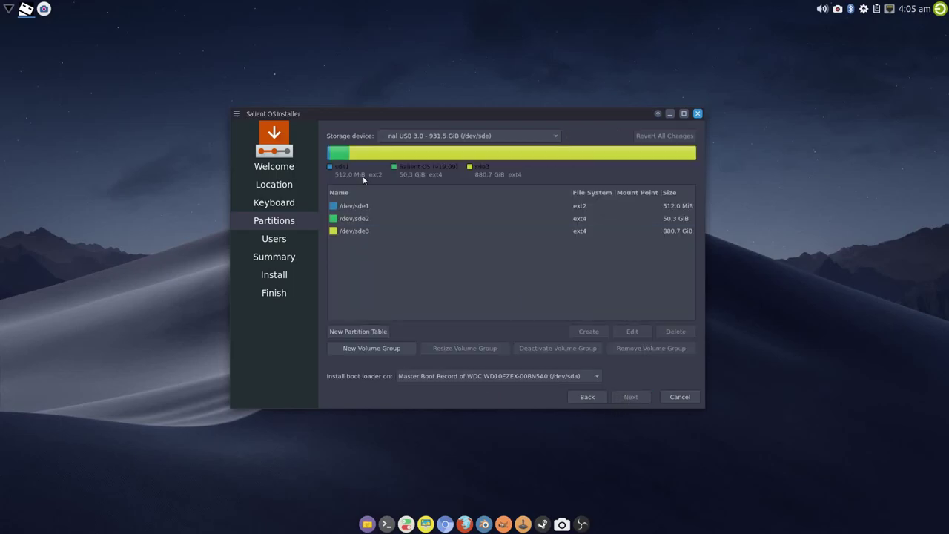
left_click(380, 207)
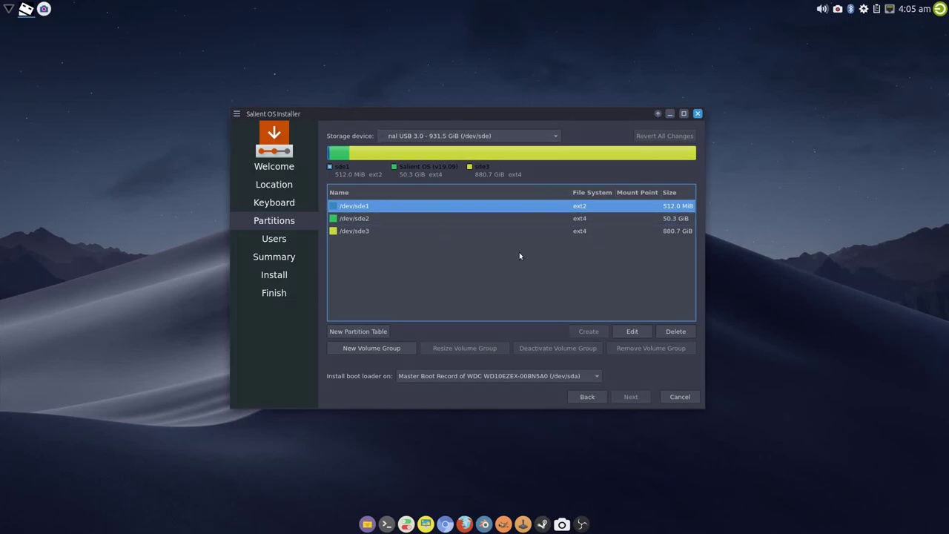
left_click(631, 334)
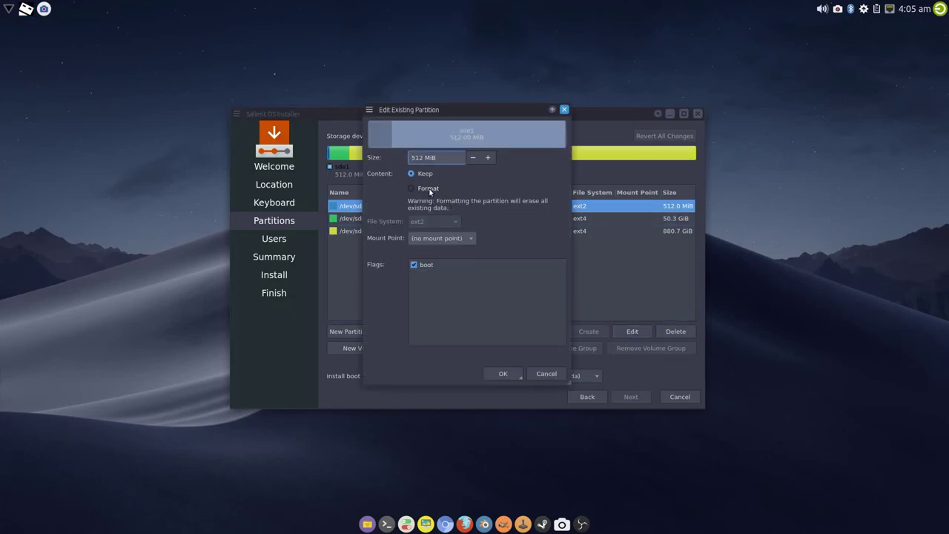
left_click(429, 188)
left_click(470, 241)
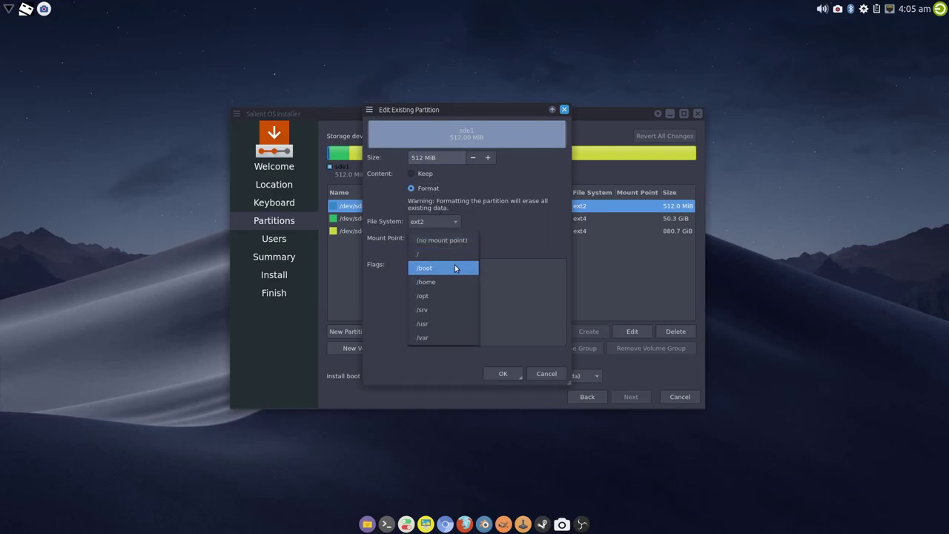
left_click(455, 265)
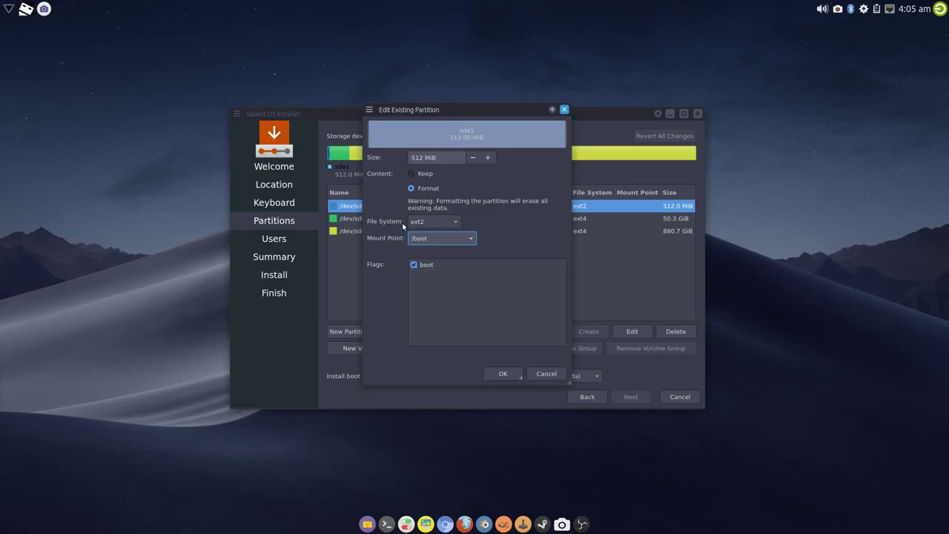
left_click(497, 375)
Format /dev/sde2 and mount it as the root /
left_click(486, 218)
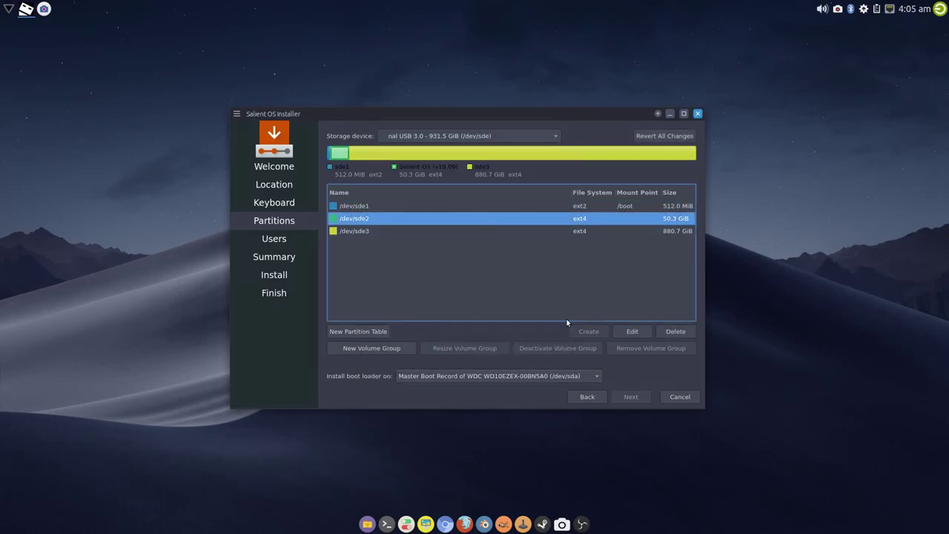
left_click(639, 331)
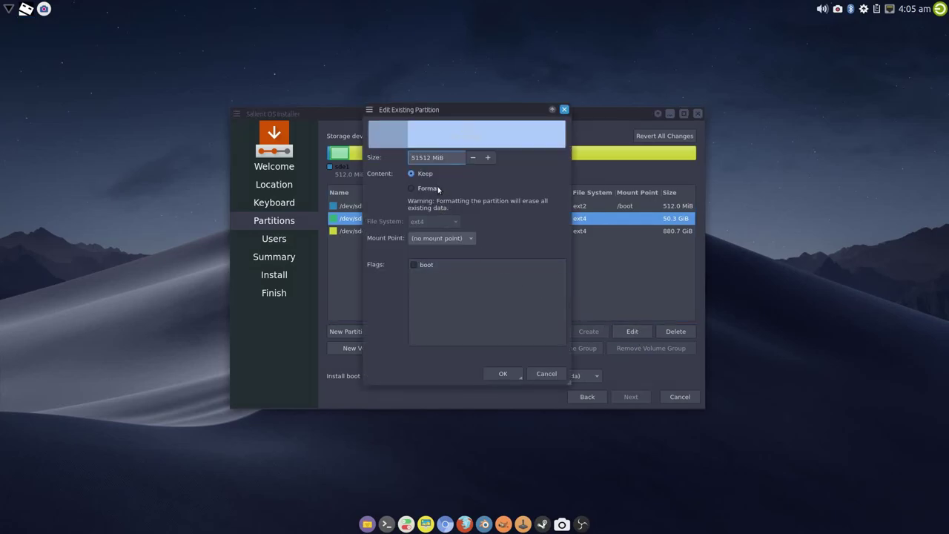
left_click(438, 190)
left_click(472, 240)
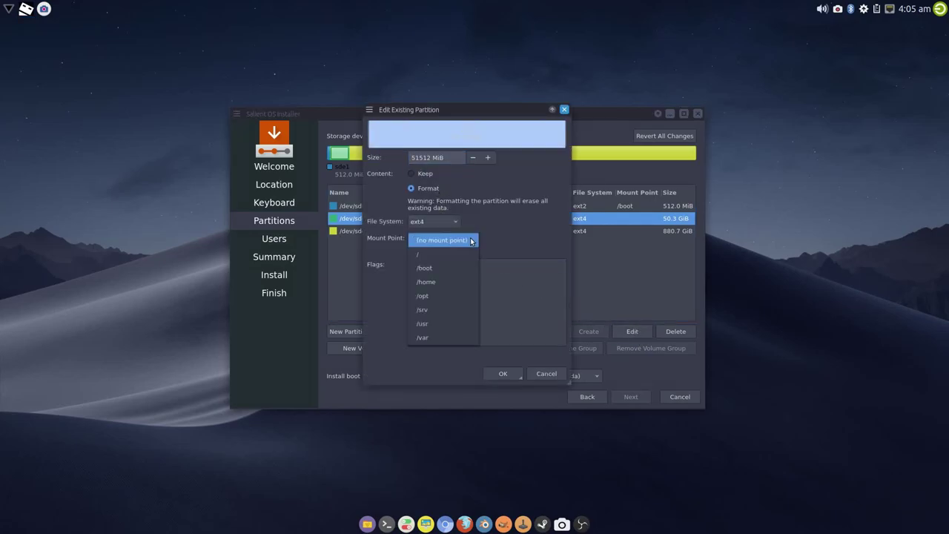
left_click(454, 252)
left_click(503, 374)
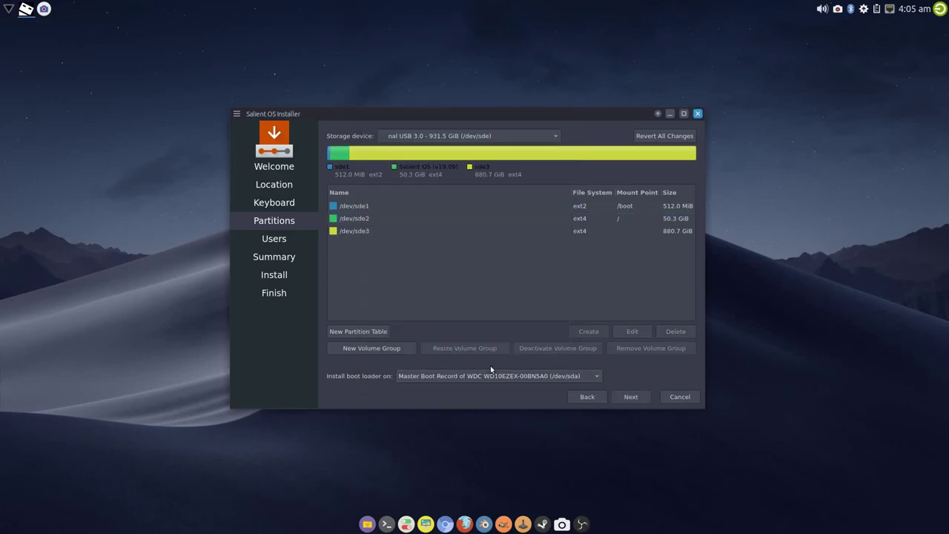
Format /dev/sde3 as /home and install the boot loader on the /boot partition
left_click(478, 226)
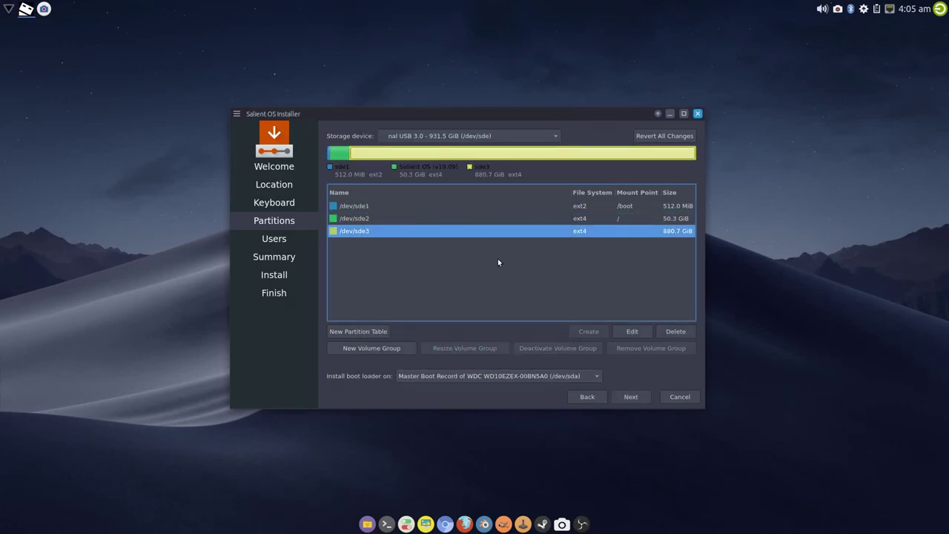
left_click(631, 331)
left_click(433, 190)
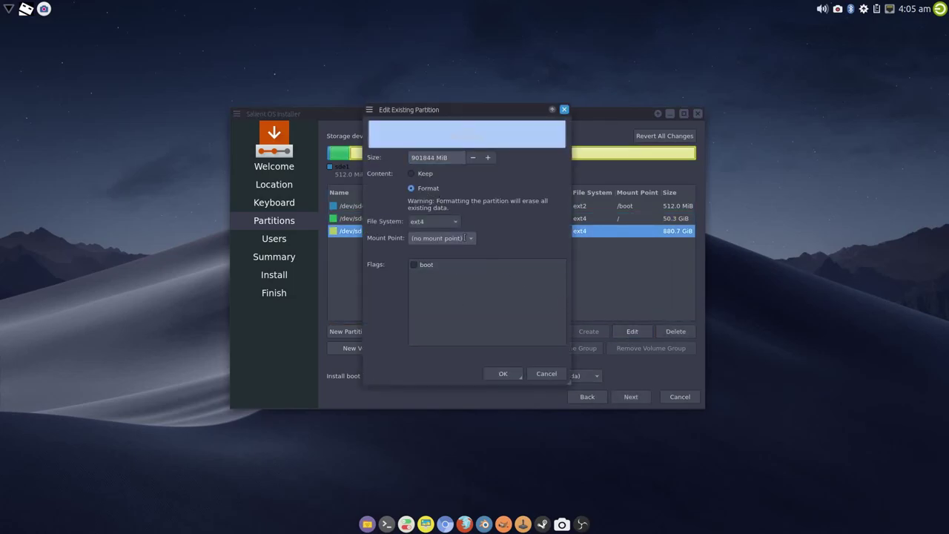
left_click(470, 238)
left_click(451, 278)
left_click(502, 374)
left_click(449, 376)
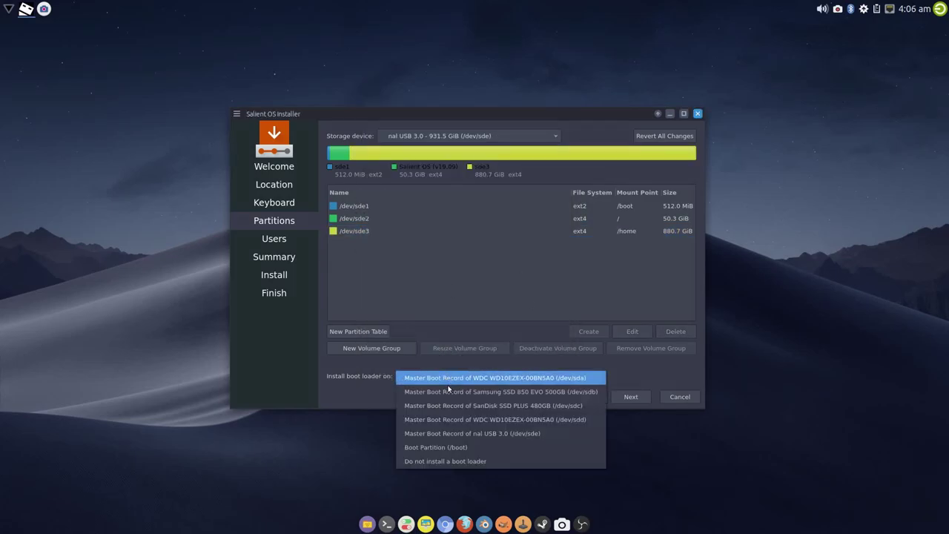
left_click(436, 448)
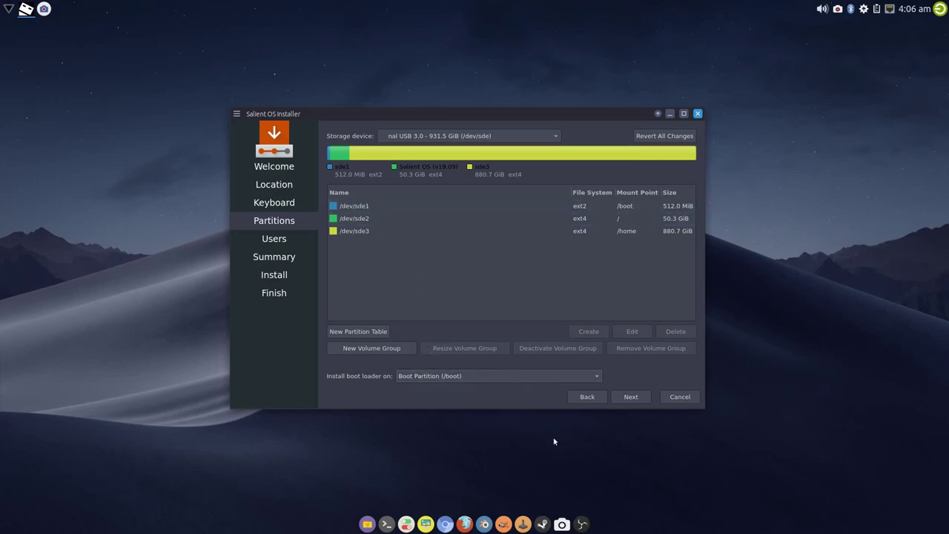
Enter the user's name and set the computer name to icarus
left_click(630, 397)
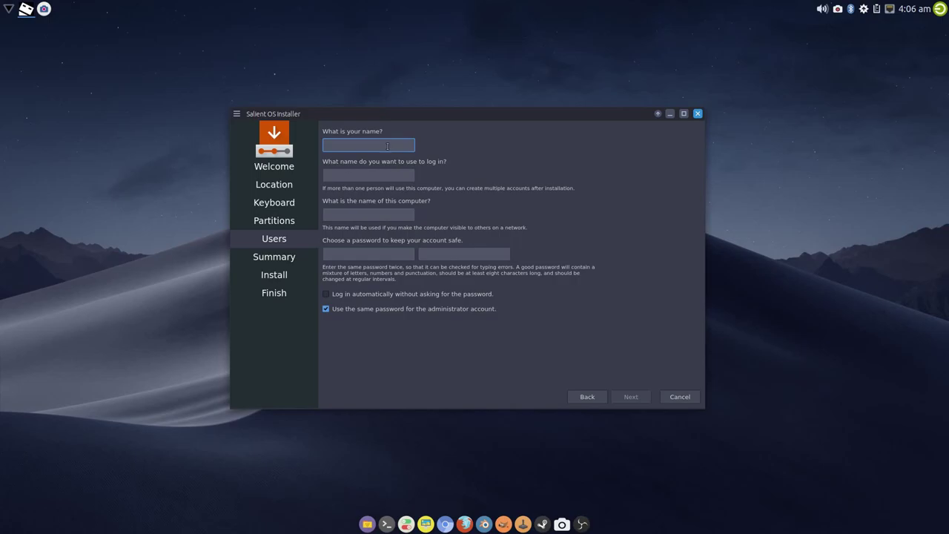
type("silent")
key("Tab")
key("Tab")
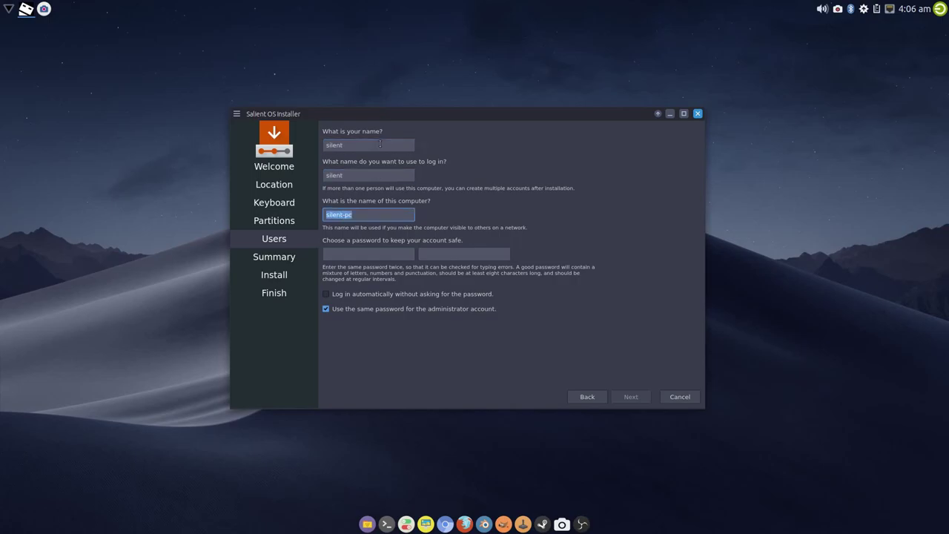
type("icarus")
Enter and confirm the account password, then proceed to the Summary page
key("Tab")
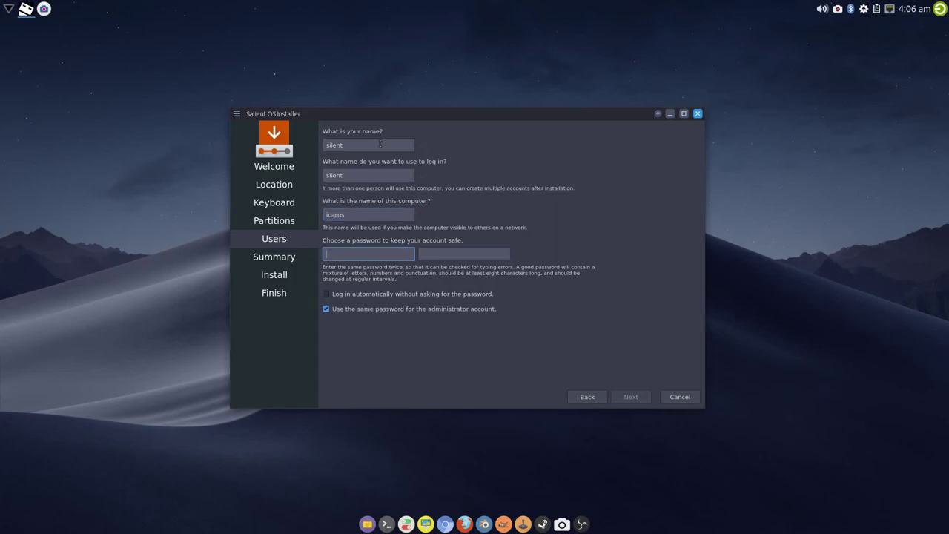
type("123")
key("Tab")
type("123")
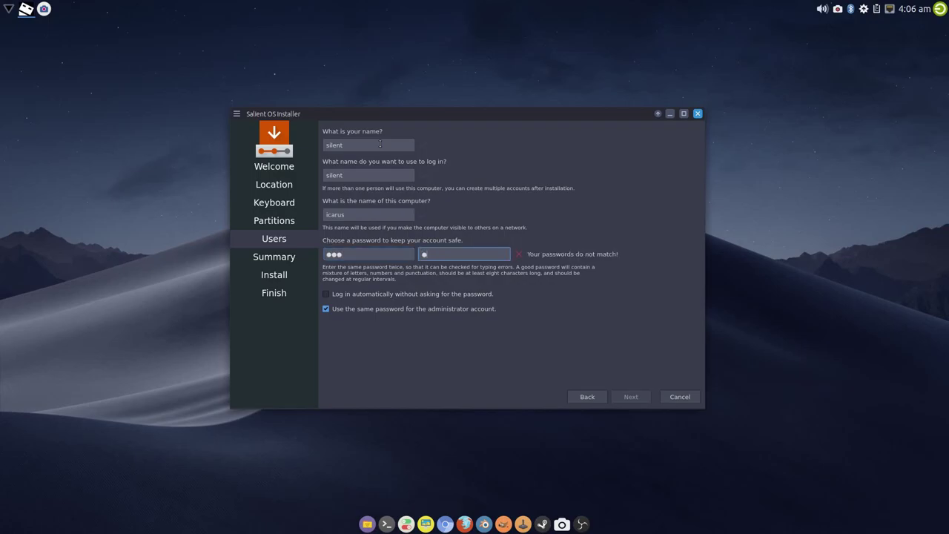
key("Tab")
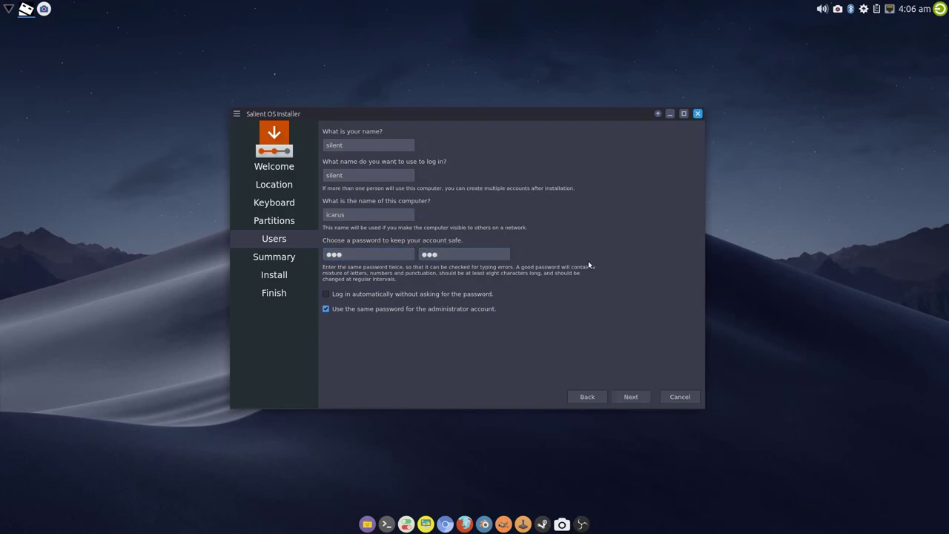
left_click(631, 397)
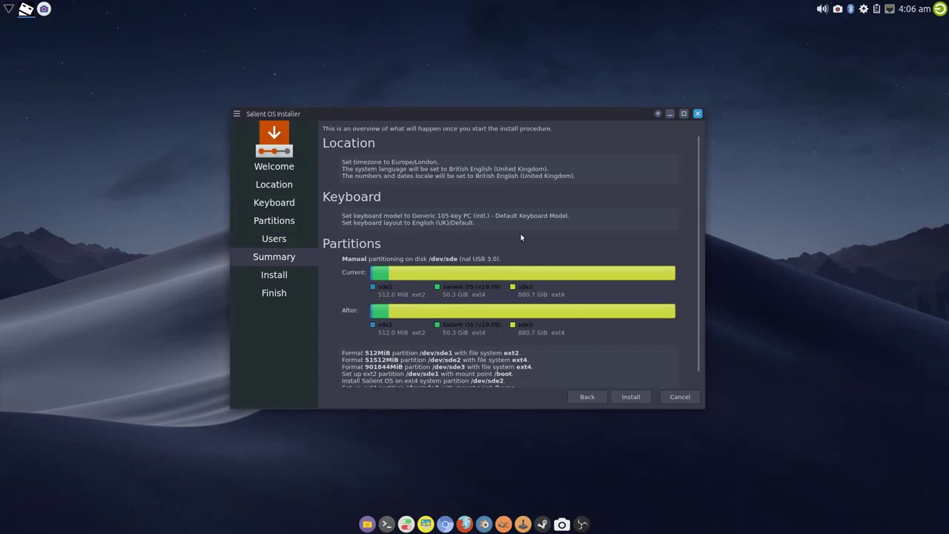
Review the summary, install Salient OS onto /dev/sde, and close the installer when done
scroll(491, 221, "down", 1)
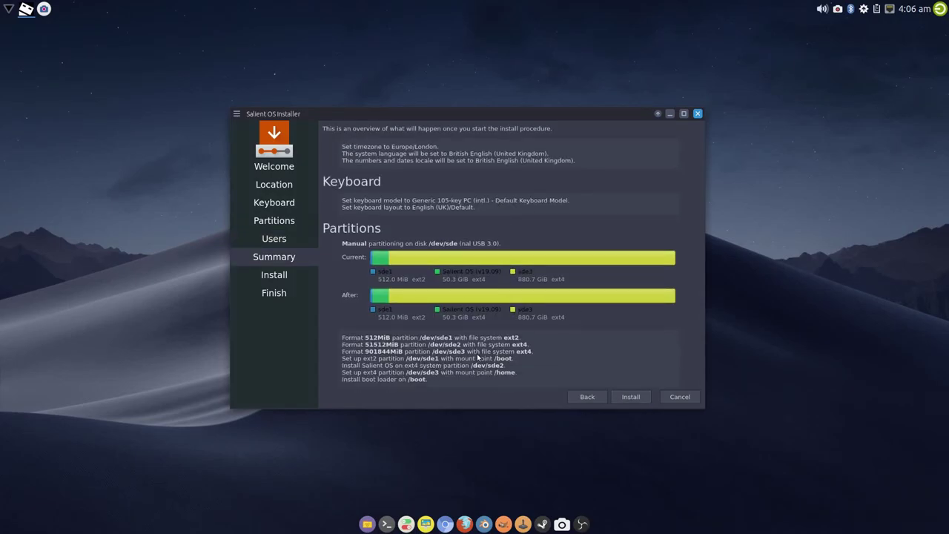
scroll(482, 367, "up", 1)
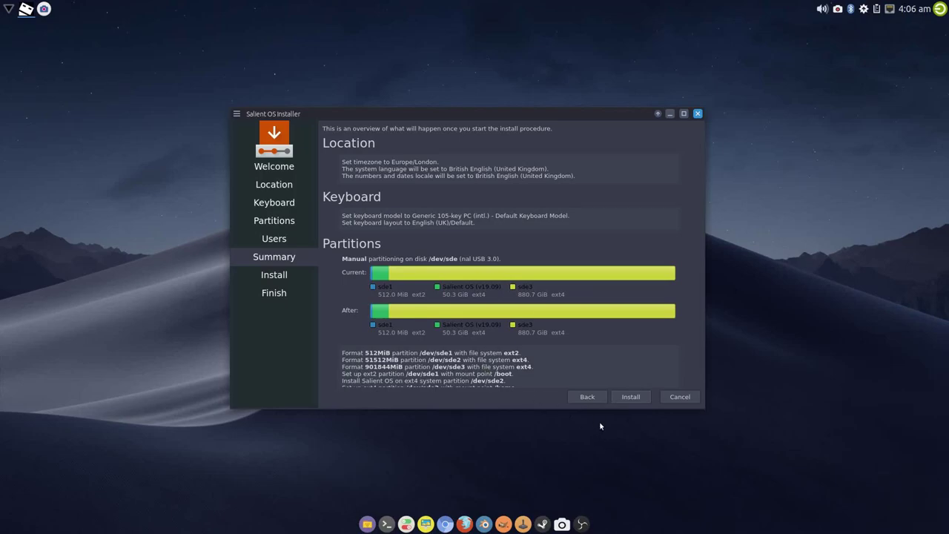
left_click(634, 399)
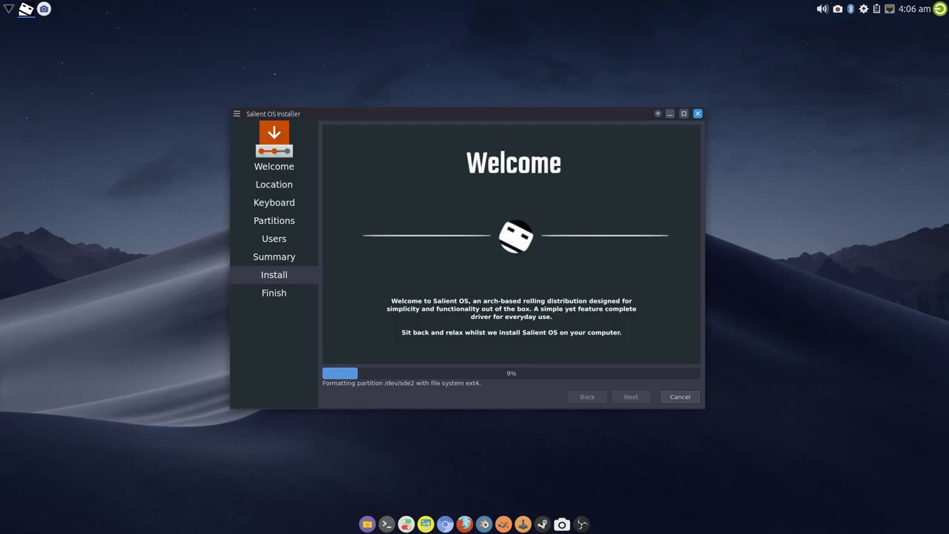
key("alt+Tab")
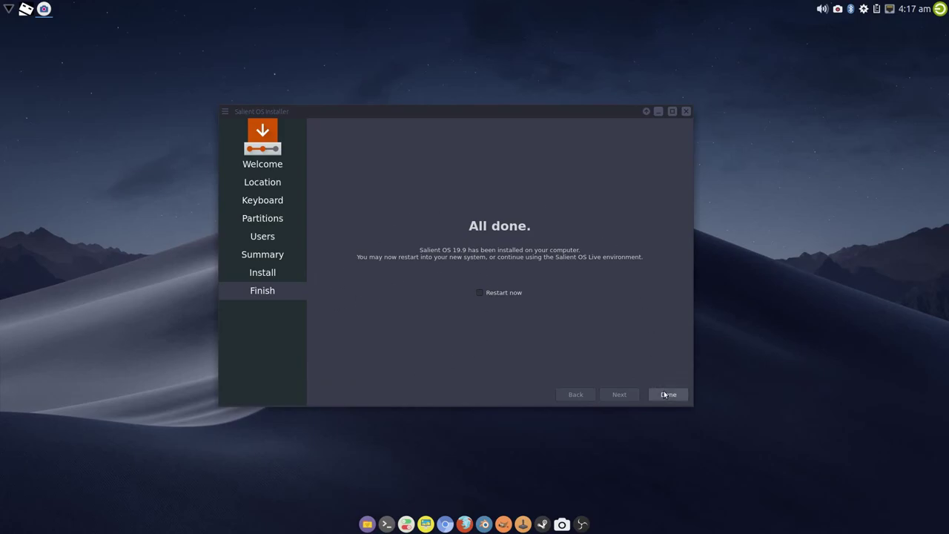
left_click(668, 394)
Open GParted, view /dev/sde's ext2 boot and two ext4 partitions, then close it
right_click(325, 215)
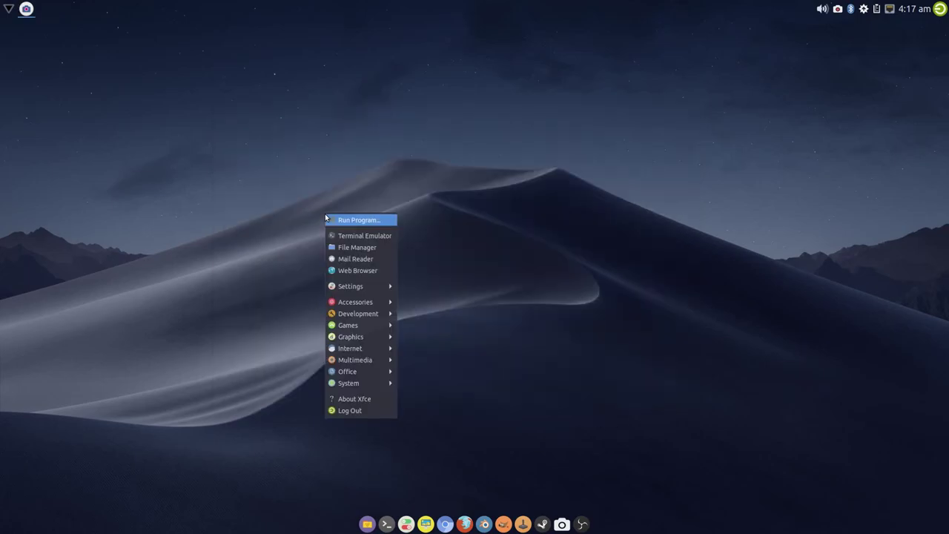
mouse_move(375, 383)
left_click(429, 376)
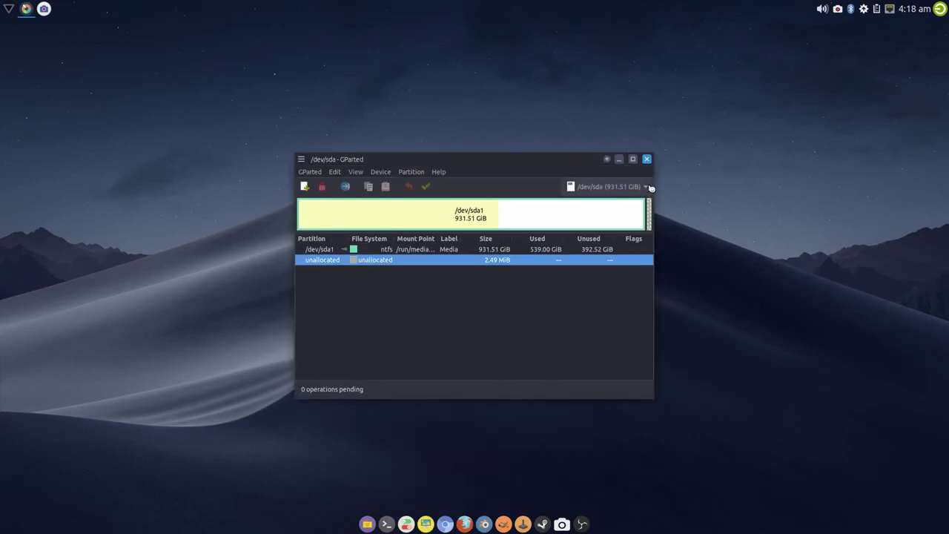
left_click(647, 187)
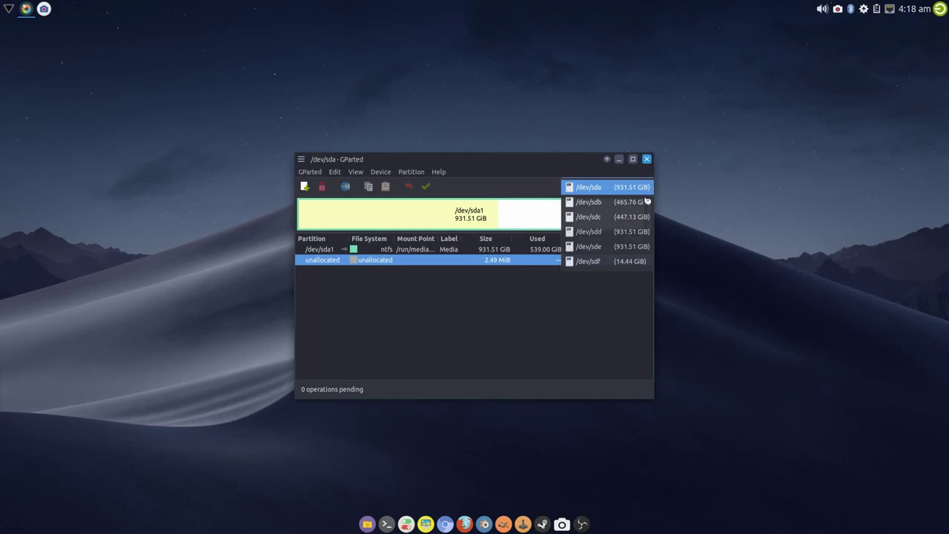
left_click(623, 247)
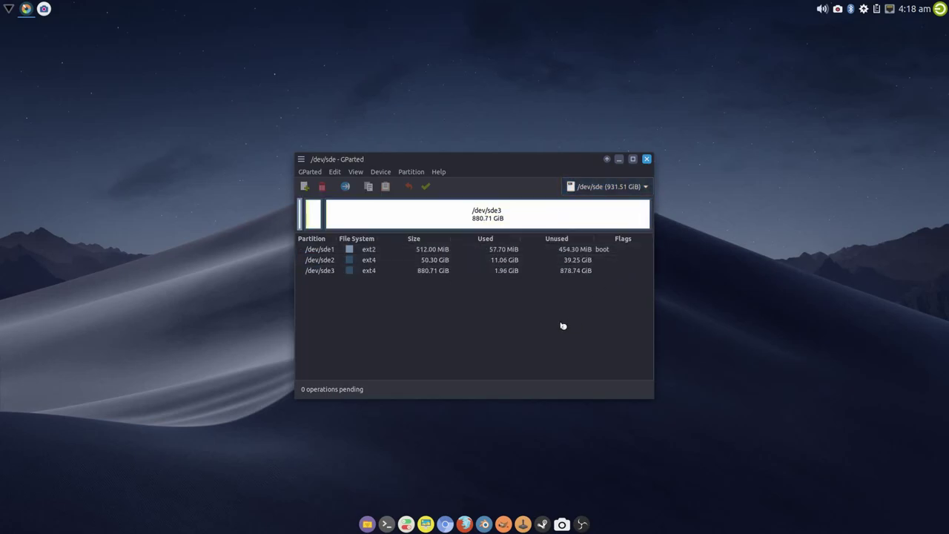
left_click(646, 158)
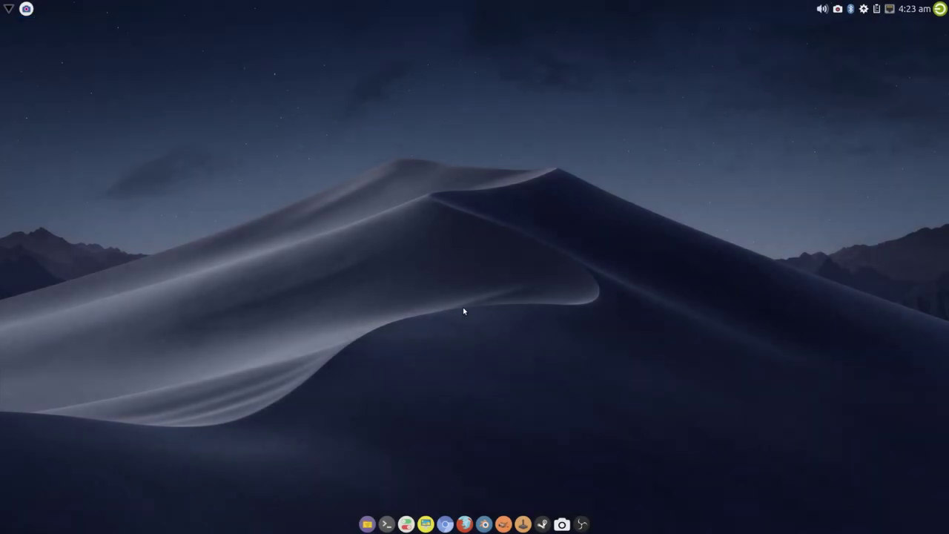
Open a terminal from the dock and nudge its window slightly upward
left_click(386, 524)
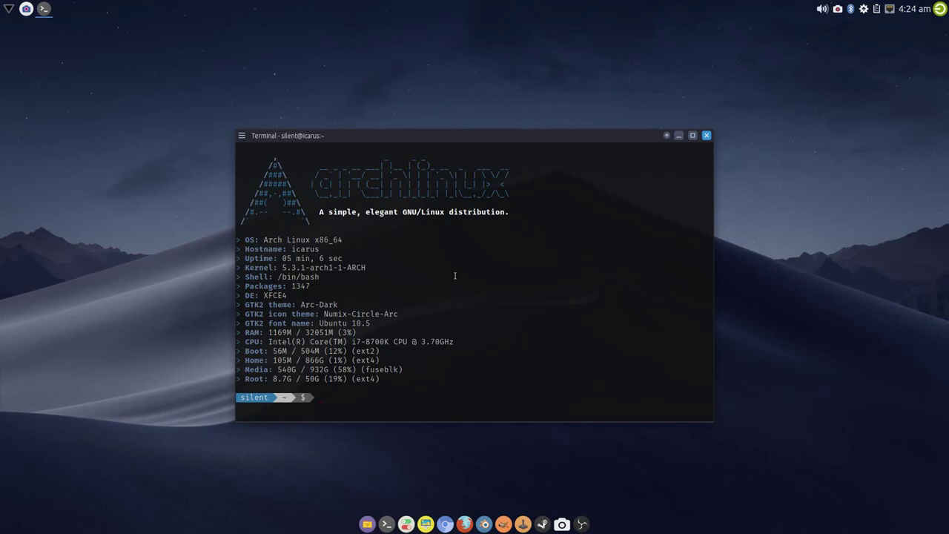
right_click(124, 175)
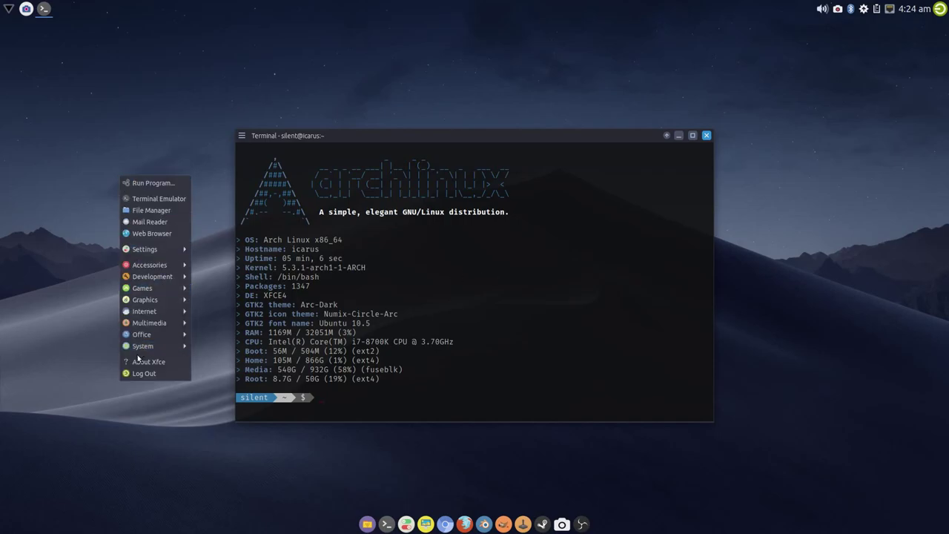
mouse_move(159, 346)
mouse_move(175, 249)
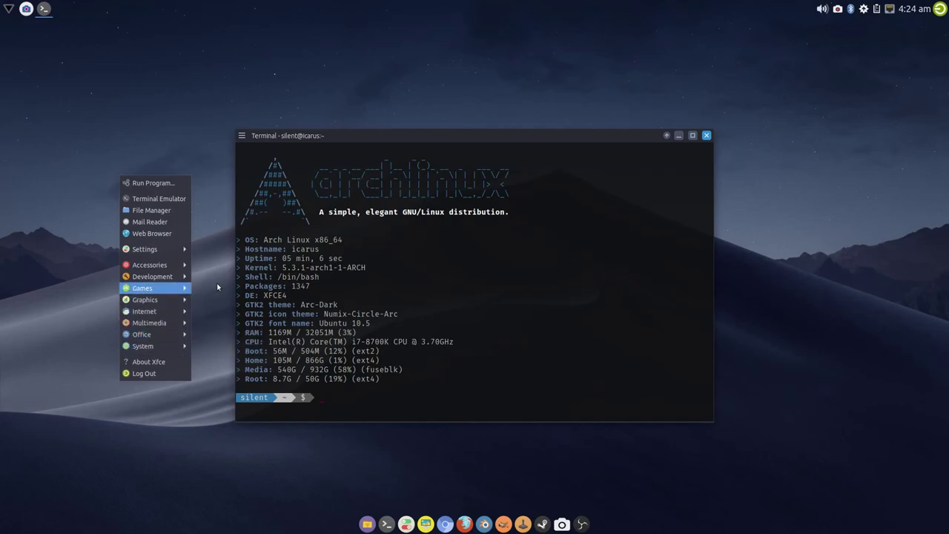
left_click(465, 140)
left_click_drag(462, 136, 457, 129)
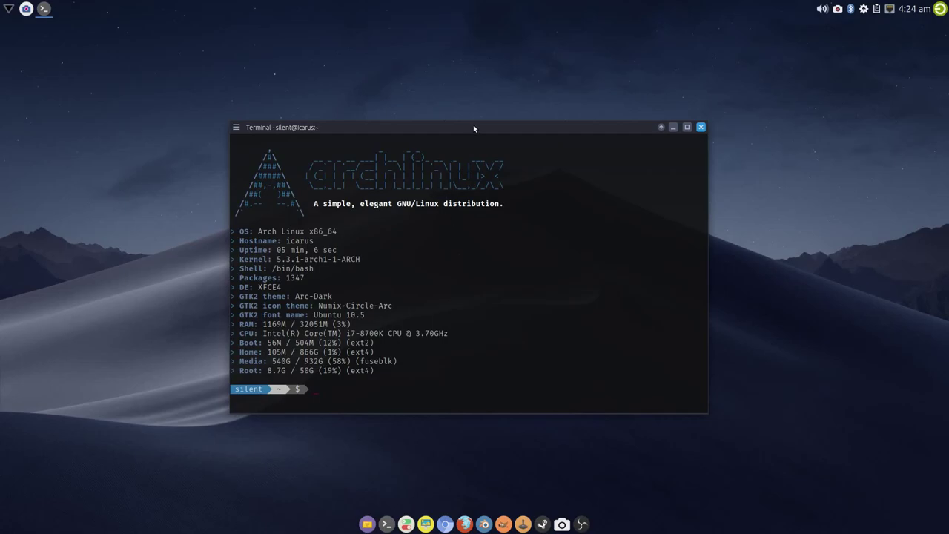
left_click_drag(473, 127, 471, 121)
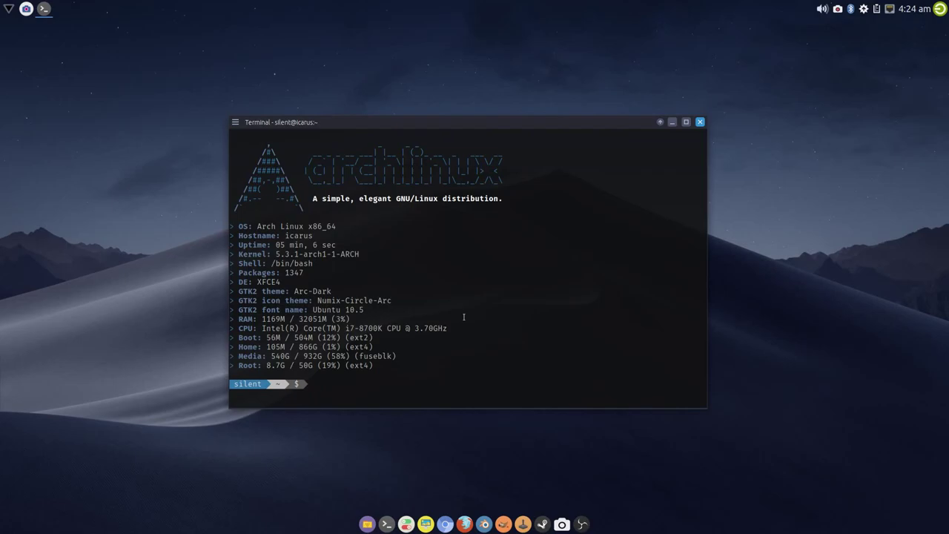
Run sudo nvidia-installer-update-db with the admin password, then open the file manager
type("sudo nvidia-installer-update")
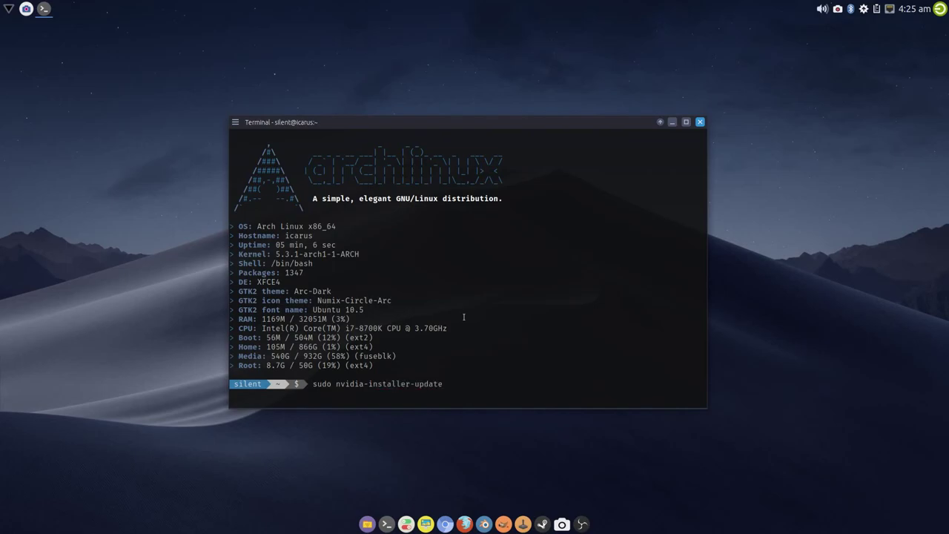
type("-db")
key("Return")
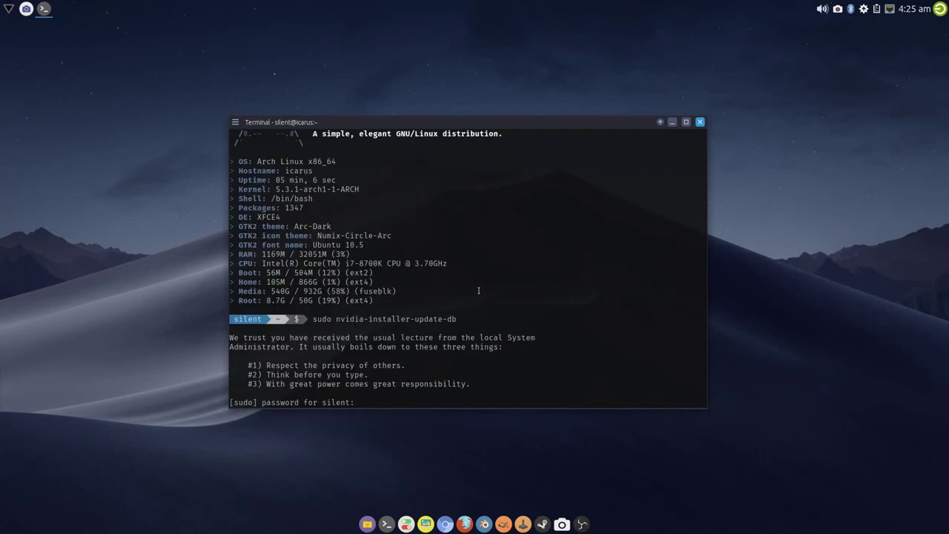
key("Return")
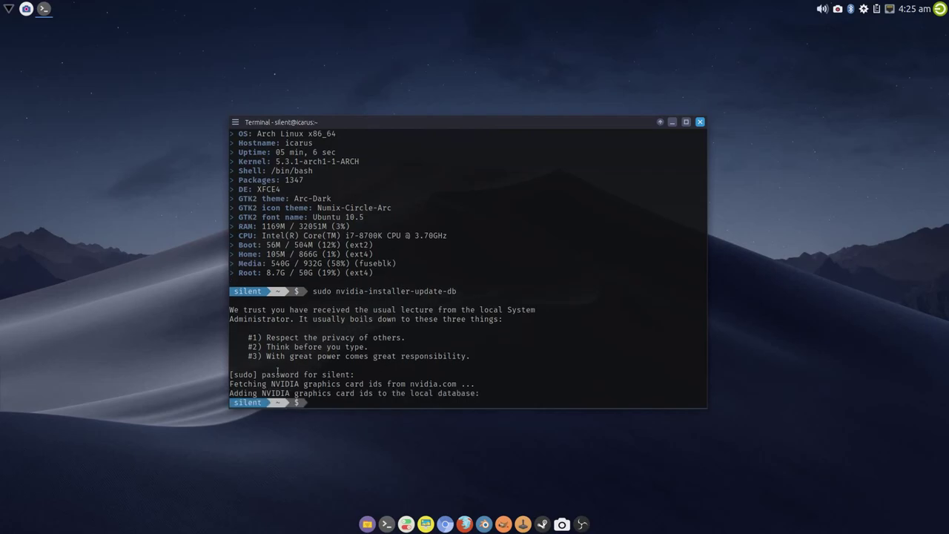
left_click(367, 524)
Browse from the file system root into /var/lib/pci
left_click(289, 197)
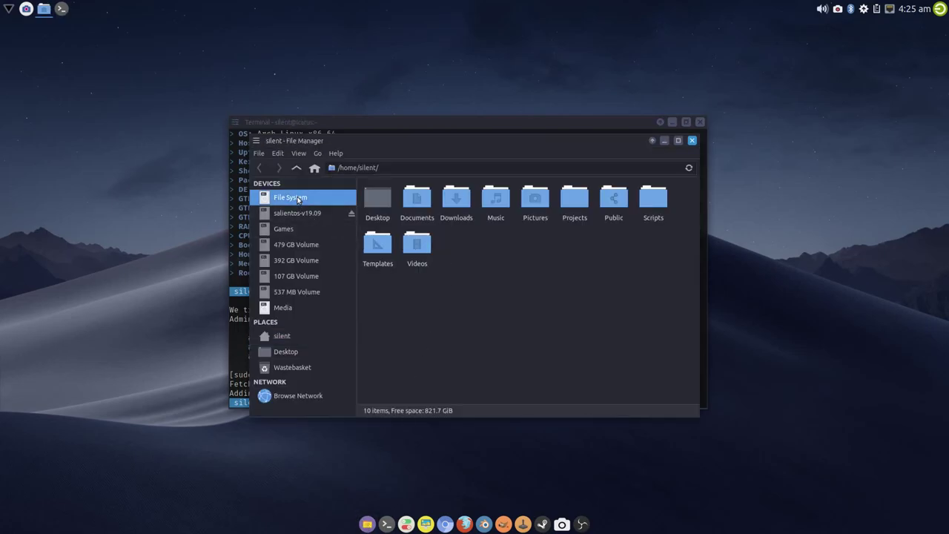
double_click(634, 255)
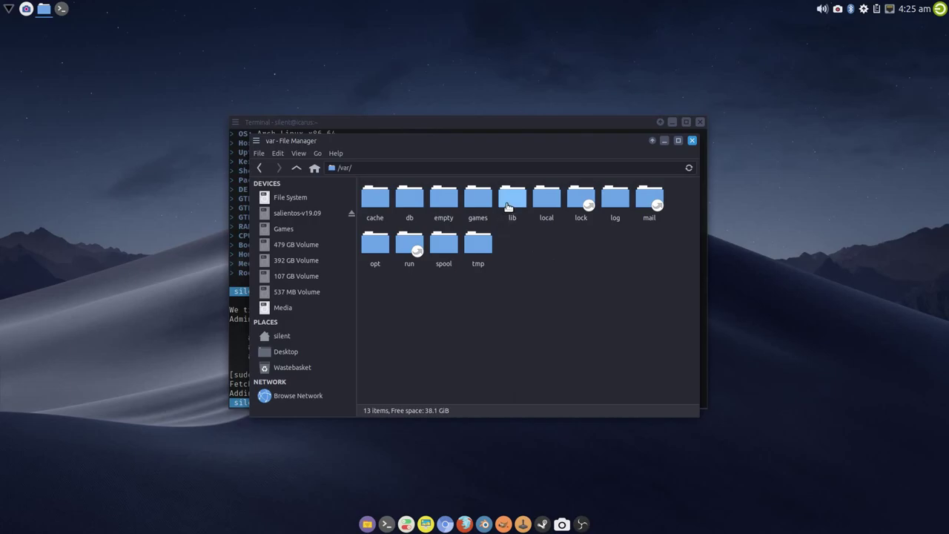
double_click(511, 199)
left_click(492, 333)
type("pci")
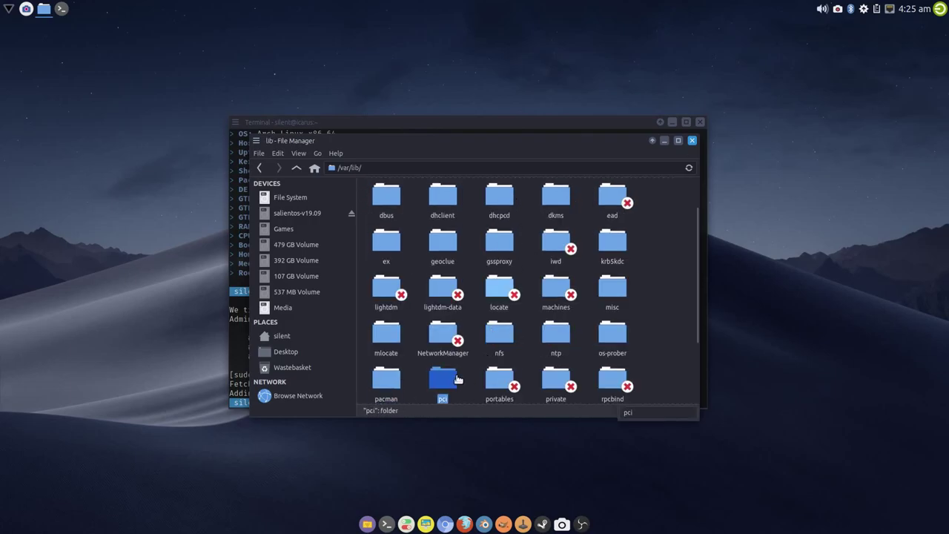
double_click(456, 379)
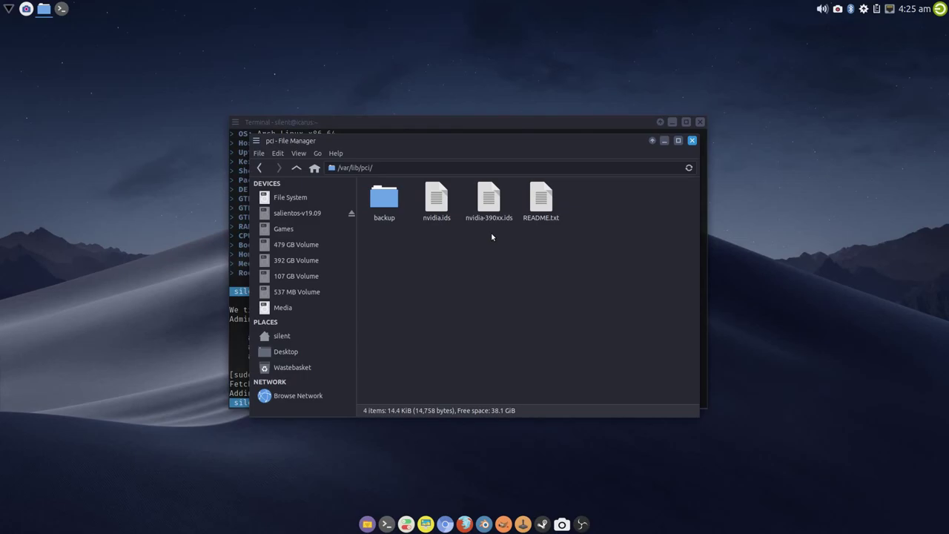
Open nvidia.ids in Sublime Text, scroll through the card id list, and close it
left_click(440, 220)
right_click(449, 235)
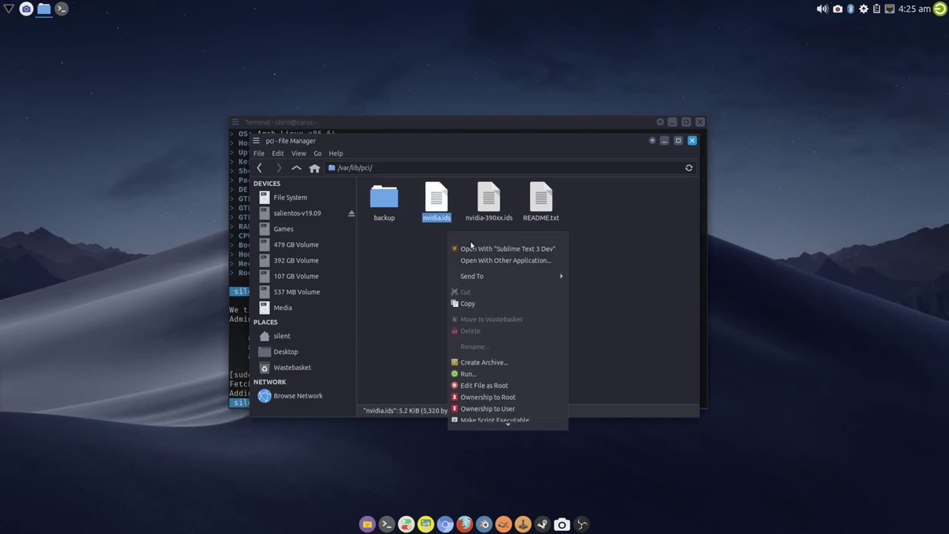
left_click(467, 247)
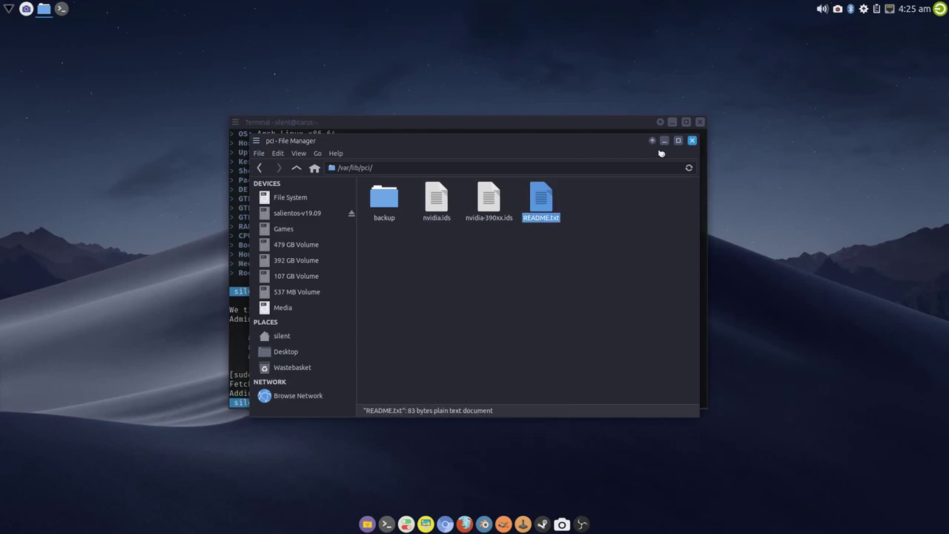
left_click(602, 164)
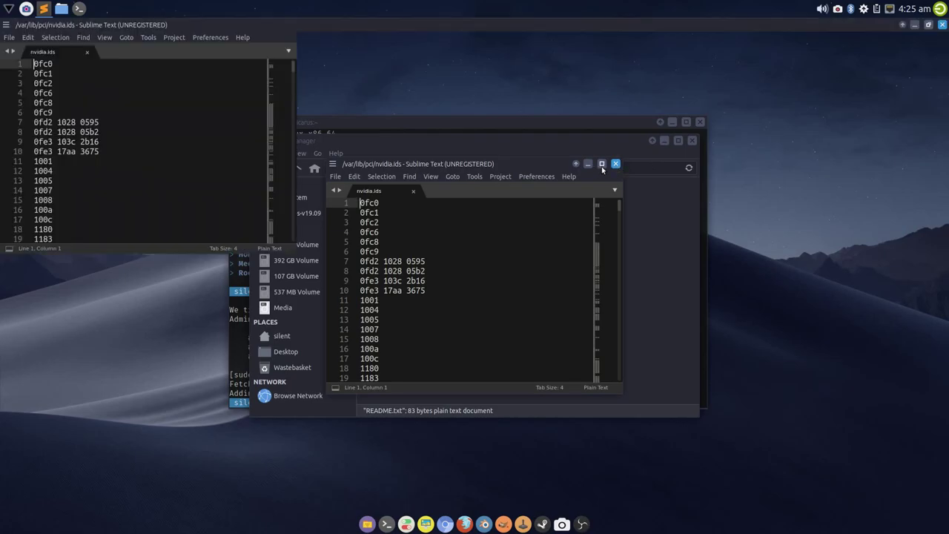
left_click(905, 114)
left_click_drag(905, 114, 911, 88)
left_click(941, 25)
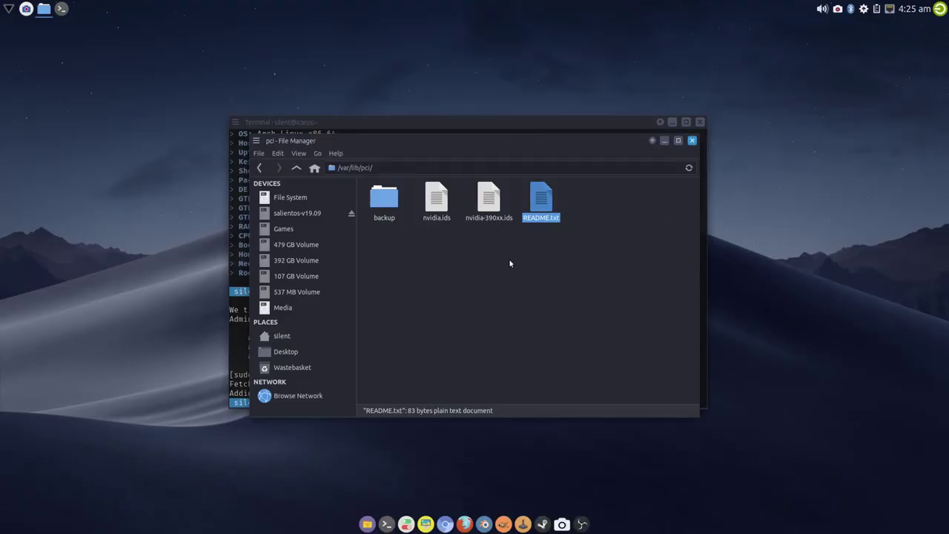
Look inside the backup folder, return to /var/lib/pci, and close Thunar
left_click(509, 258)
double_click(386, 201)
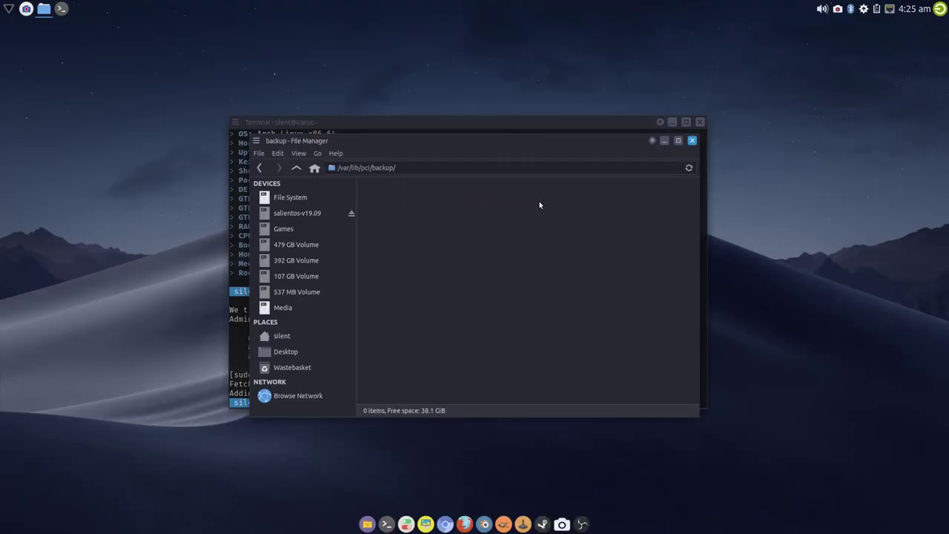
left_click(297, 169)
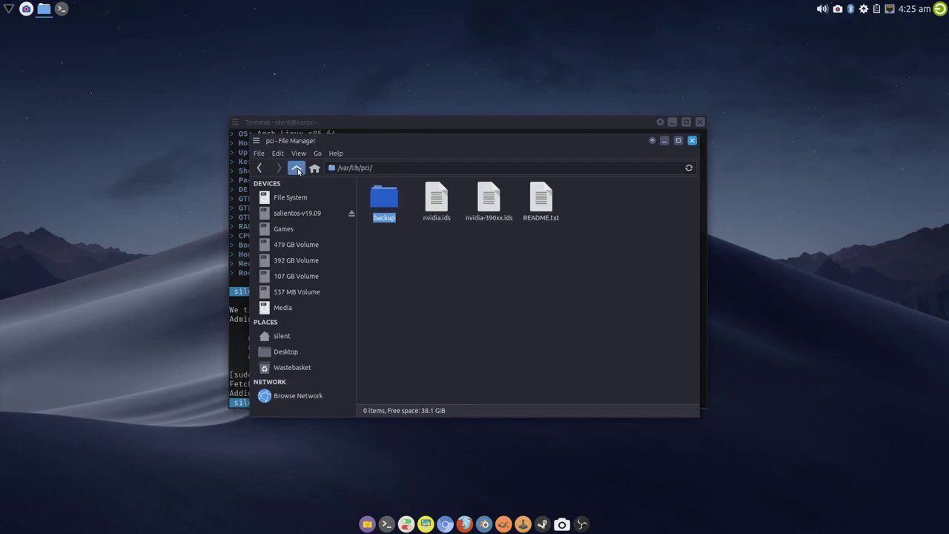
left_click(548, 260)
left_click(692, 140)
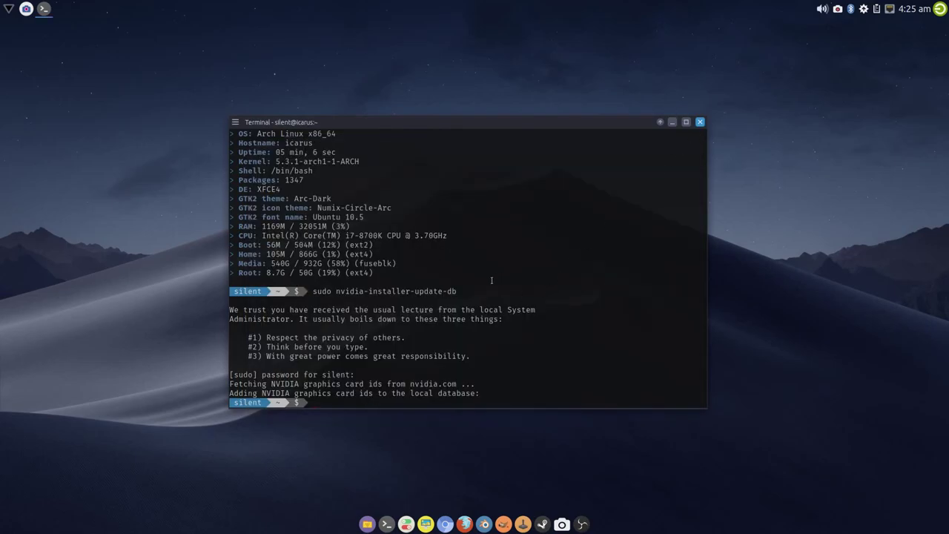
Run sudo nvidia-installer, choose option 1 (nvidia), then open the file manager
type("sudo nvidia-installer")
key("Return")
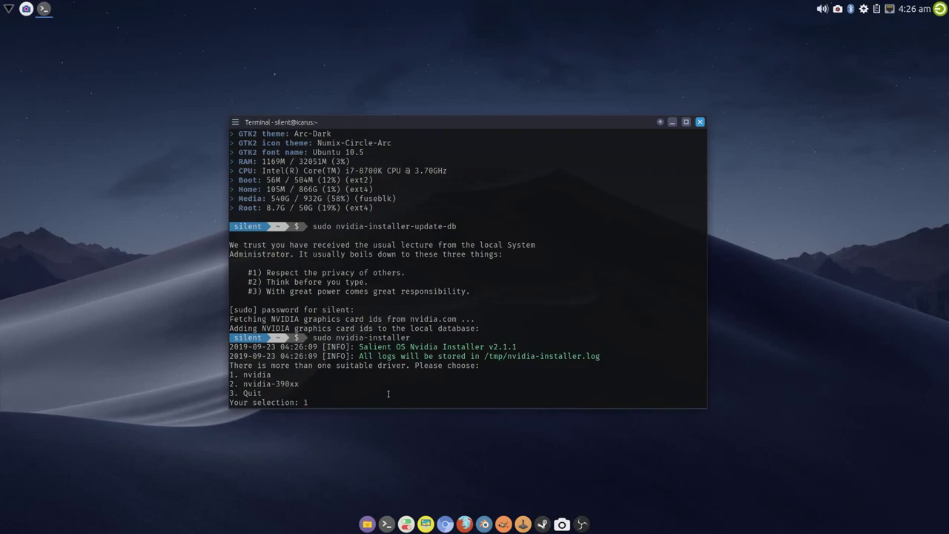
key("Return")
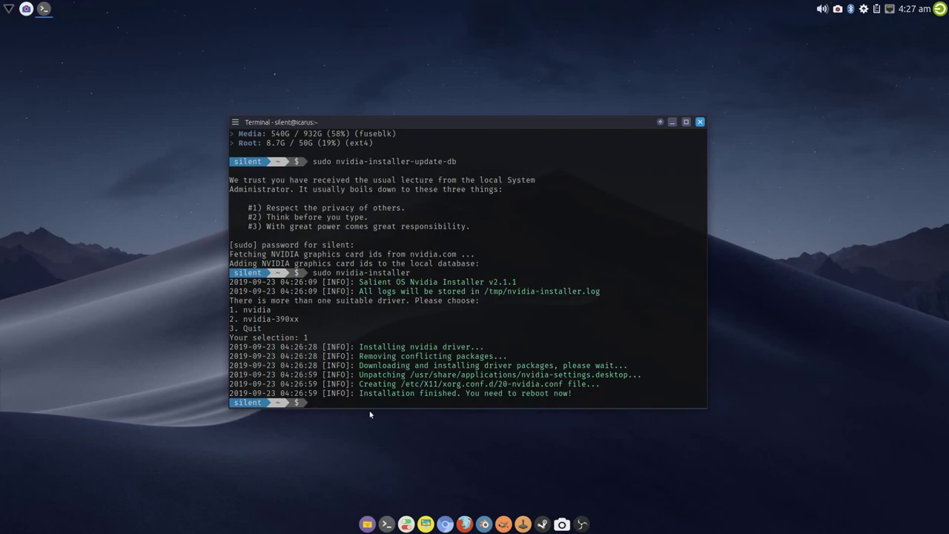
left_click(368, 524)
left_click(305, 197)
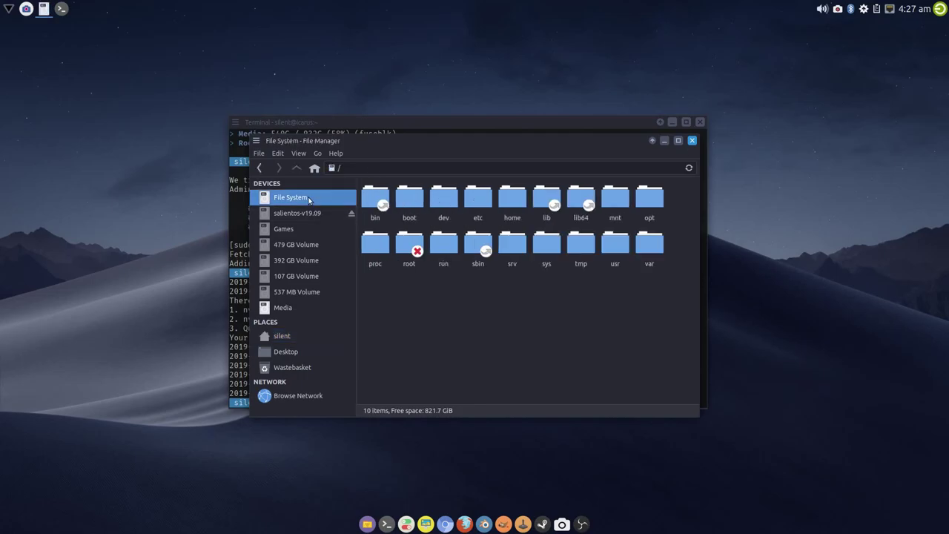
double_click(478, 197)
left_click(449, 288)
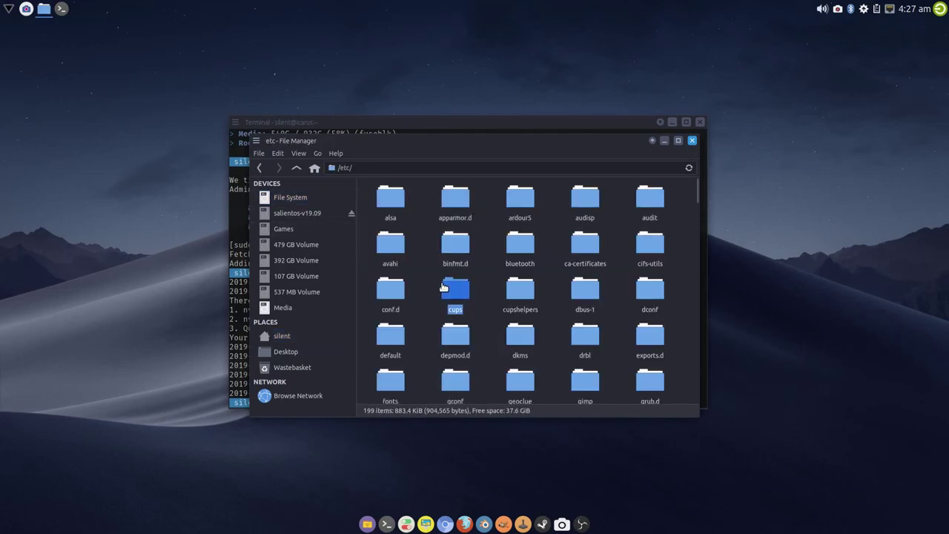
type("x1")
double_click(586, 382)
left_click(416, 210)
double_click(416, 210)
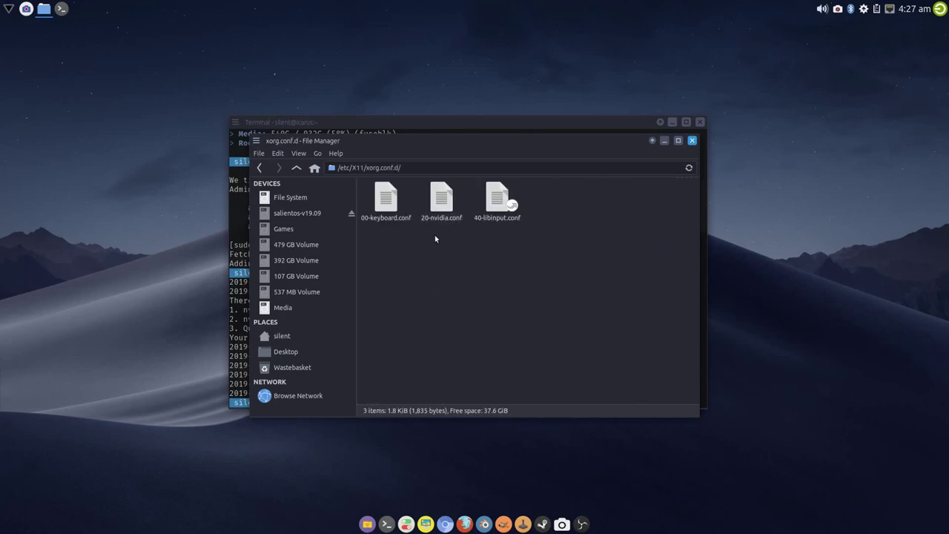
right_click(442, 224)
left_click(491, 237)
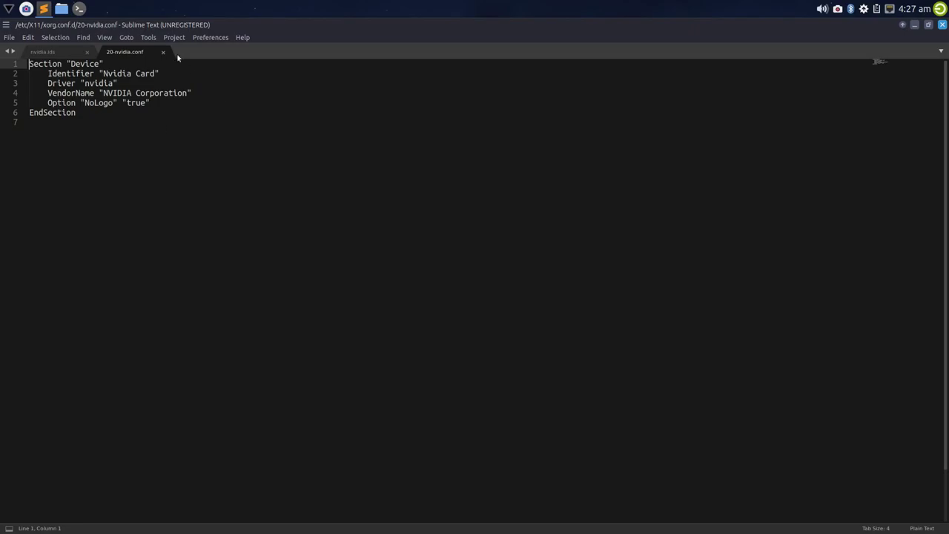
left_click(87, 52)
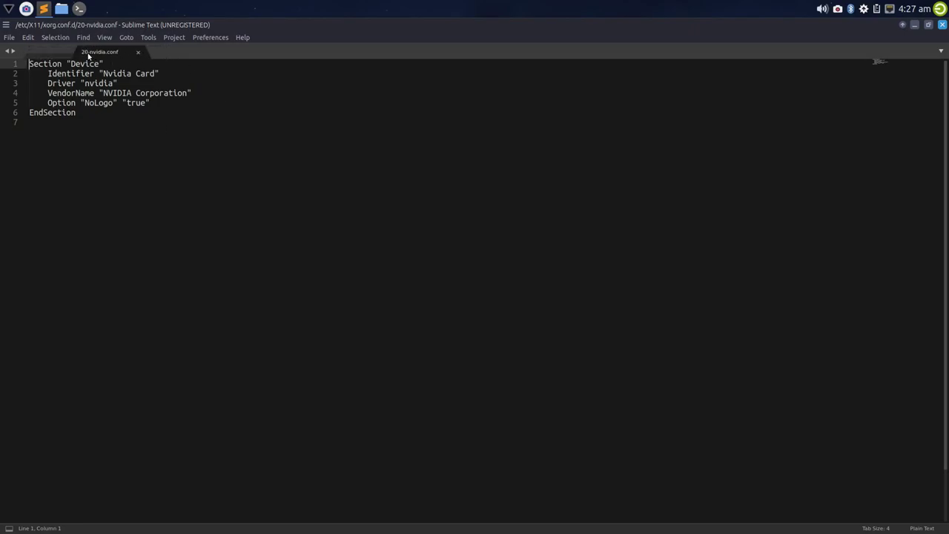
left_click(87, 52)
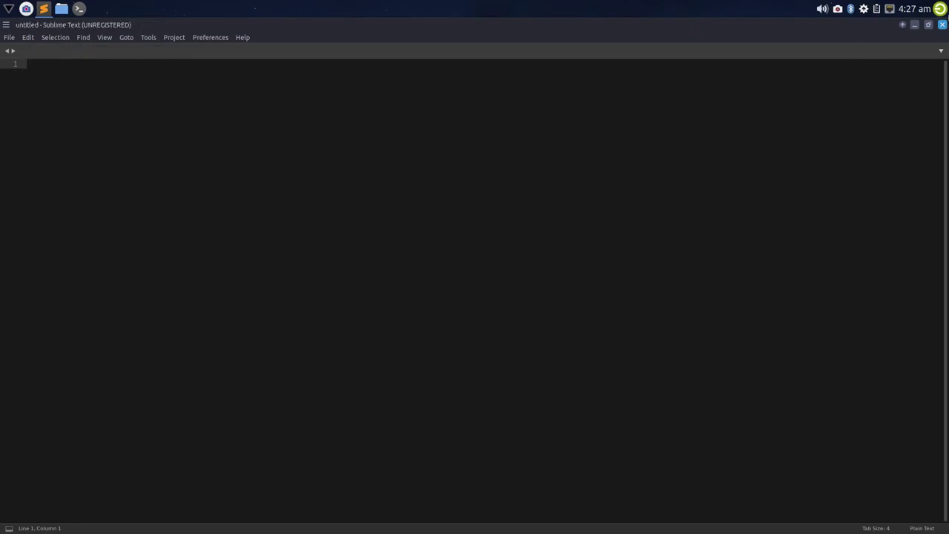
left_click(943, 25)
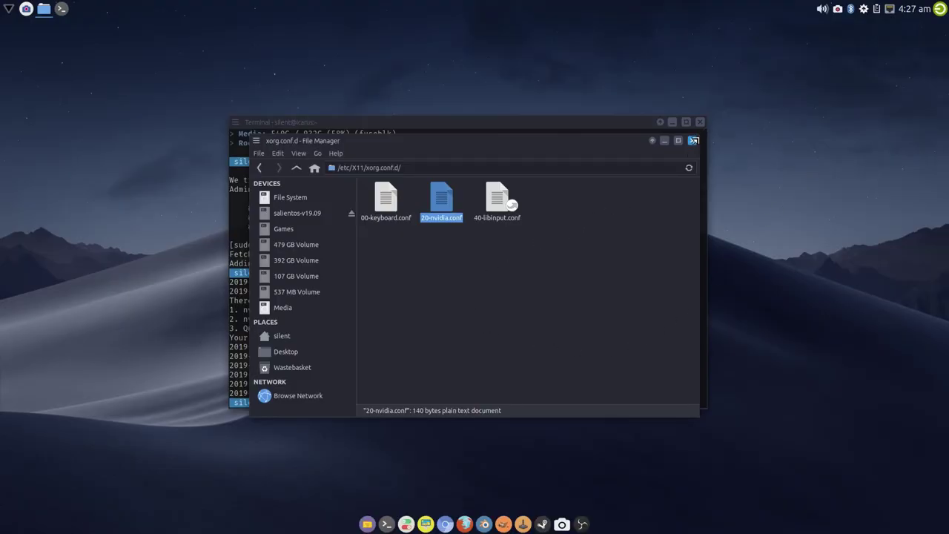
left_click(693, 140)
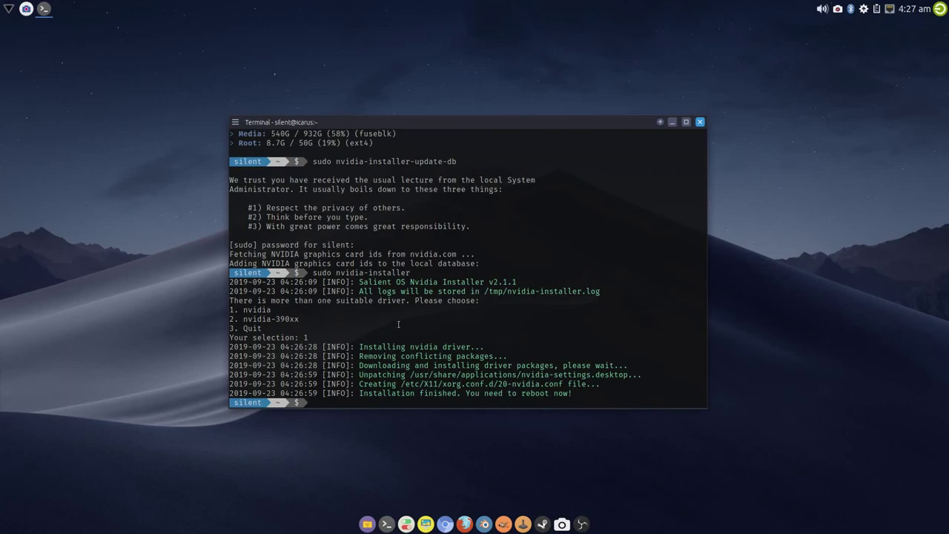
Reboot with sudo reboot, then open a fresh terminal from the panel after logging back in
type("sudo reboot")
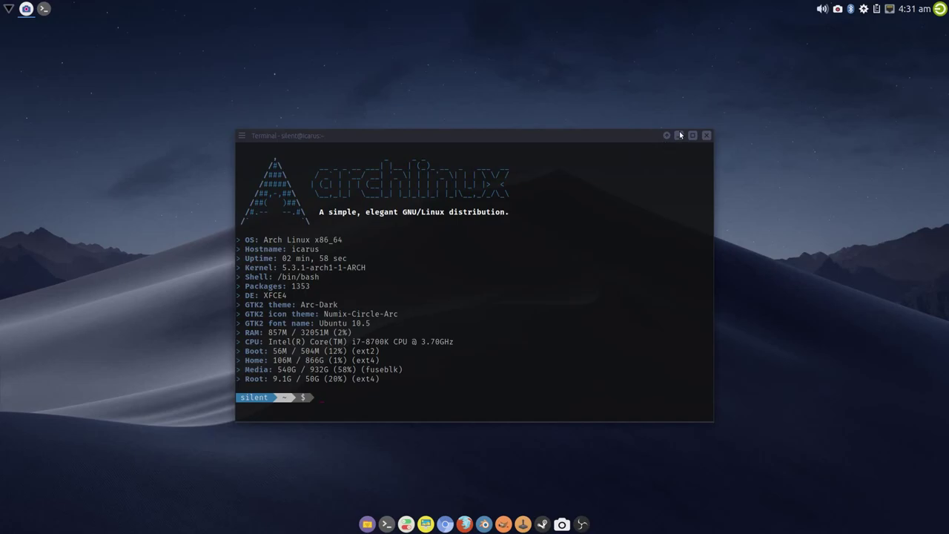
left_click(680, 135)
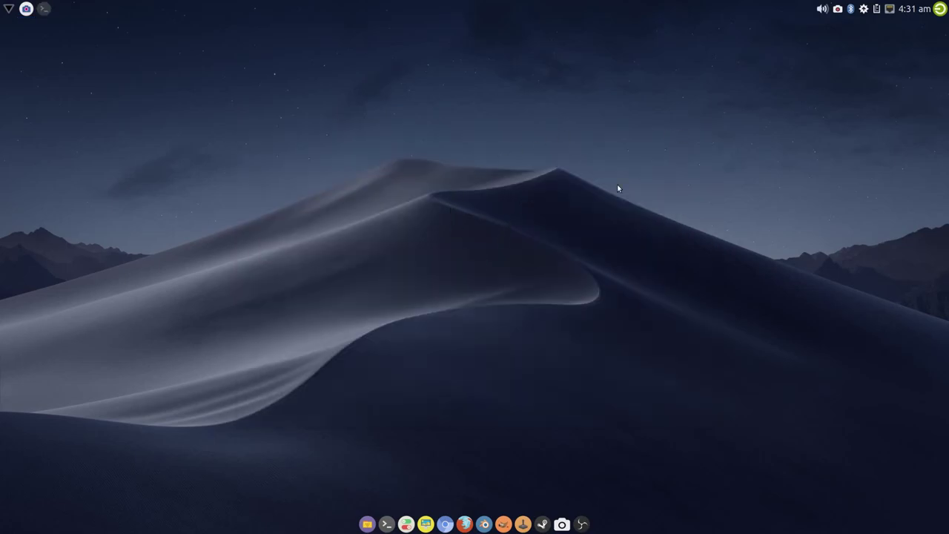
right_click(255, 185)
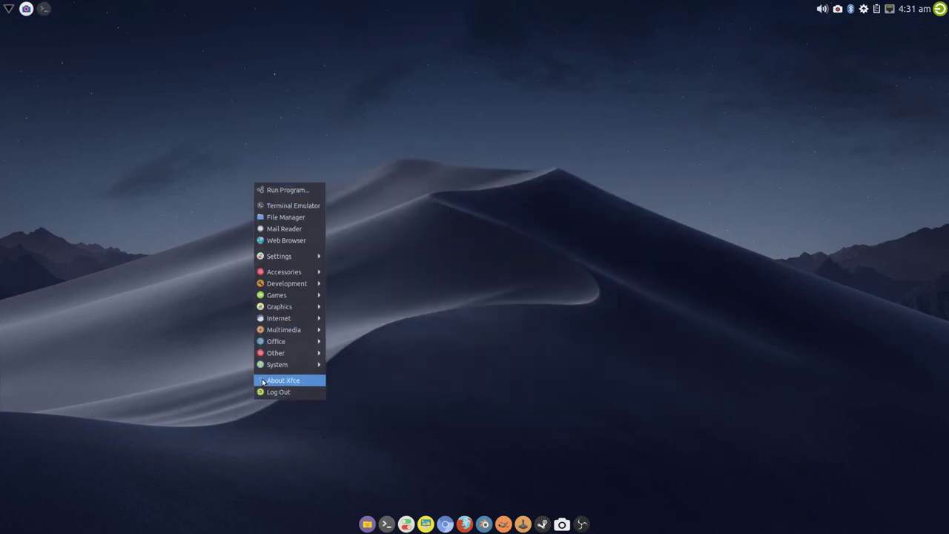
mouse_move(269, 357)
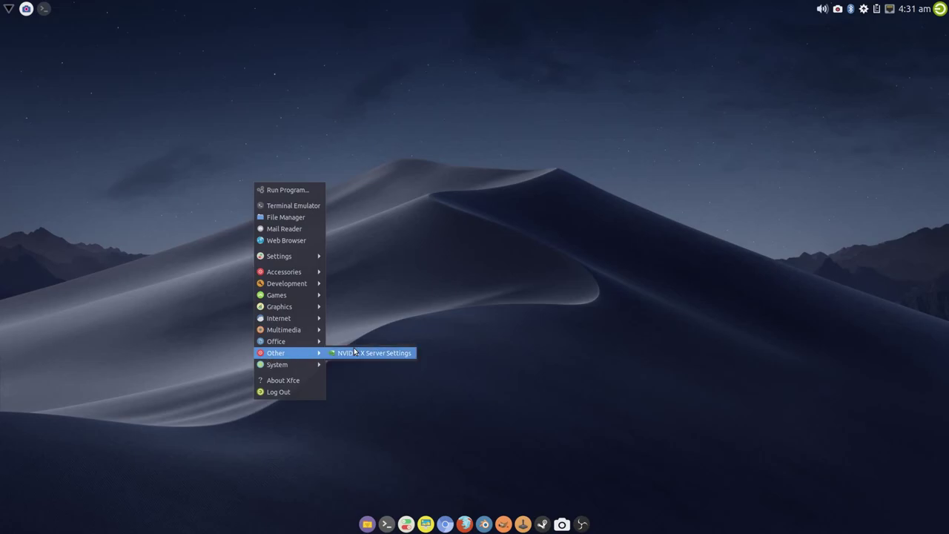
left_click(398, 280)
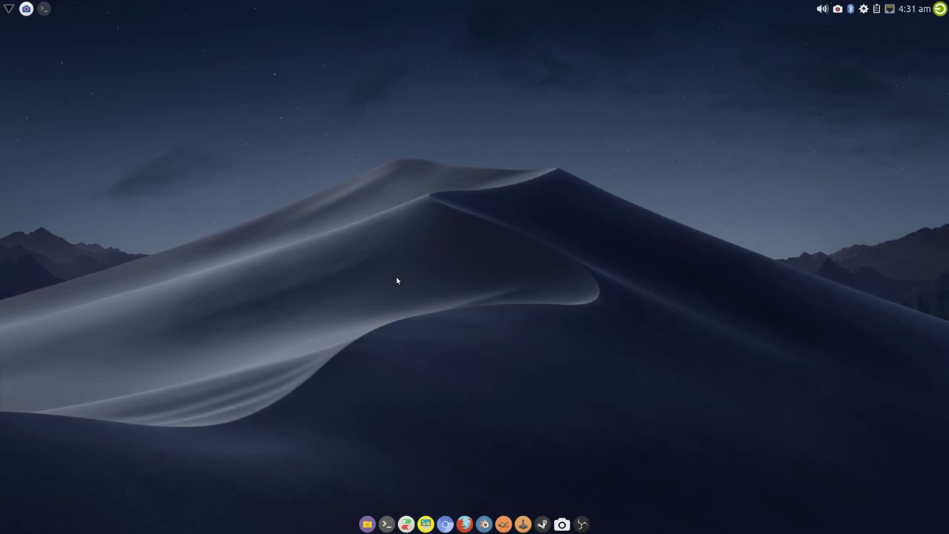
left_click(43, 10)
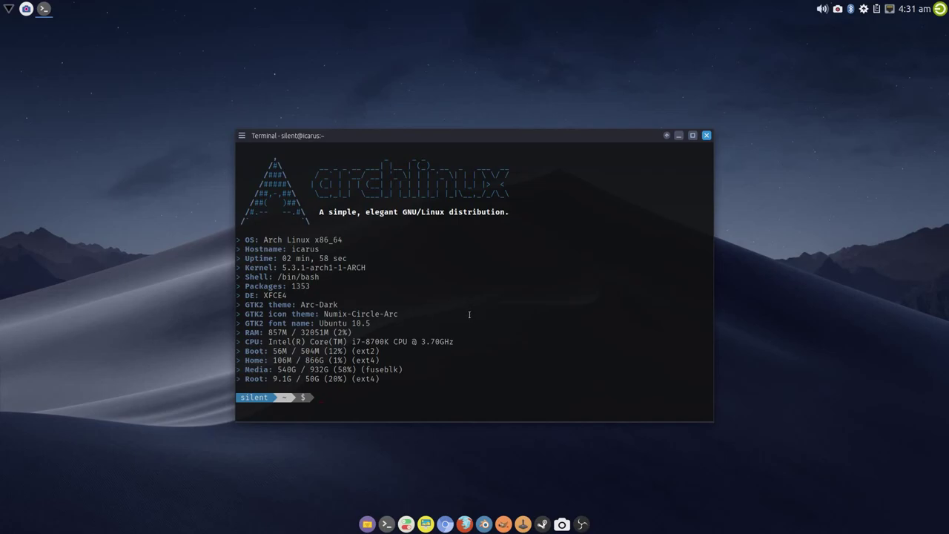
Run sudo nvidia-settings, correcting the mistyped last letter, and enter the sudo password
type("sudo nvidia-settings")
key("Return")
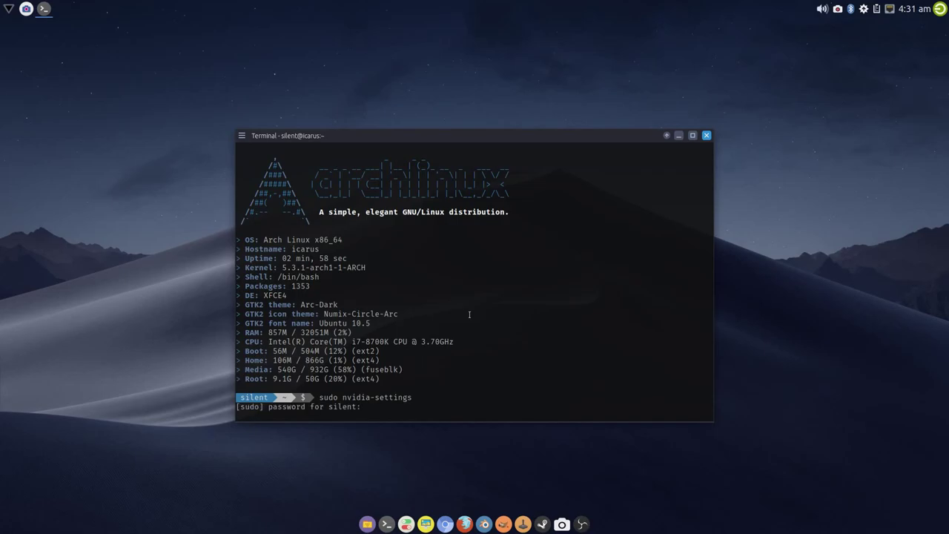
key("Return")
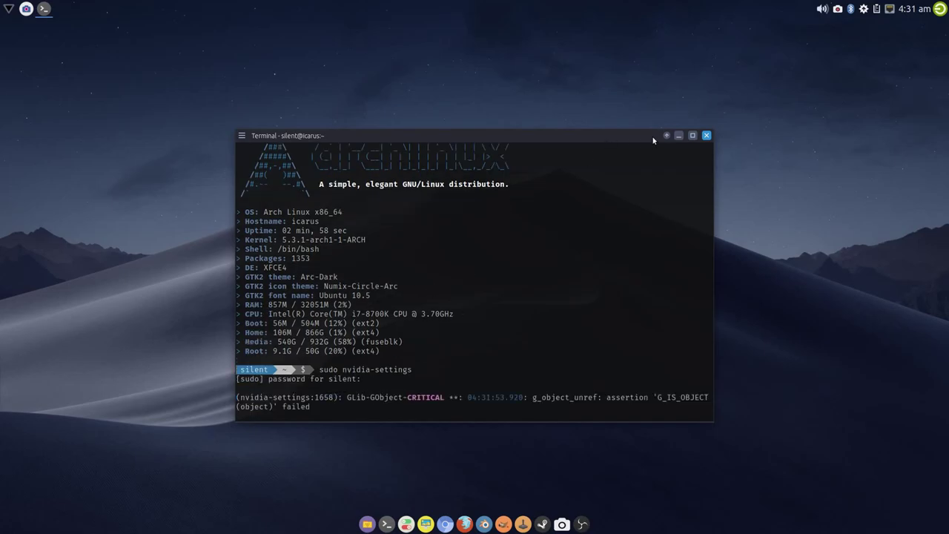
Enable Force Full Composition Pipeline in the advanced X Server Display Configuration options
left_click(678, 135)
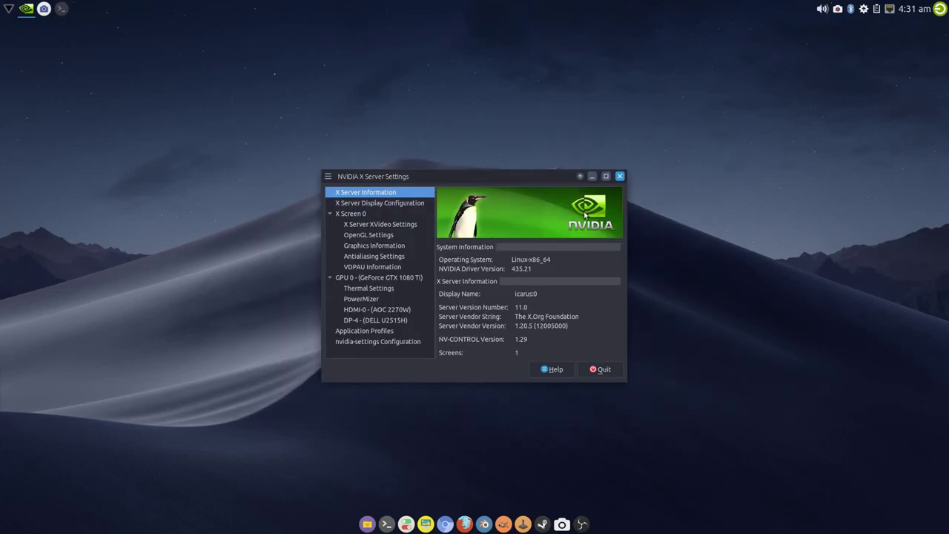
left_click_drag(587, 218, 766, 107)
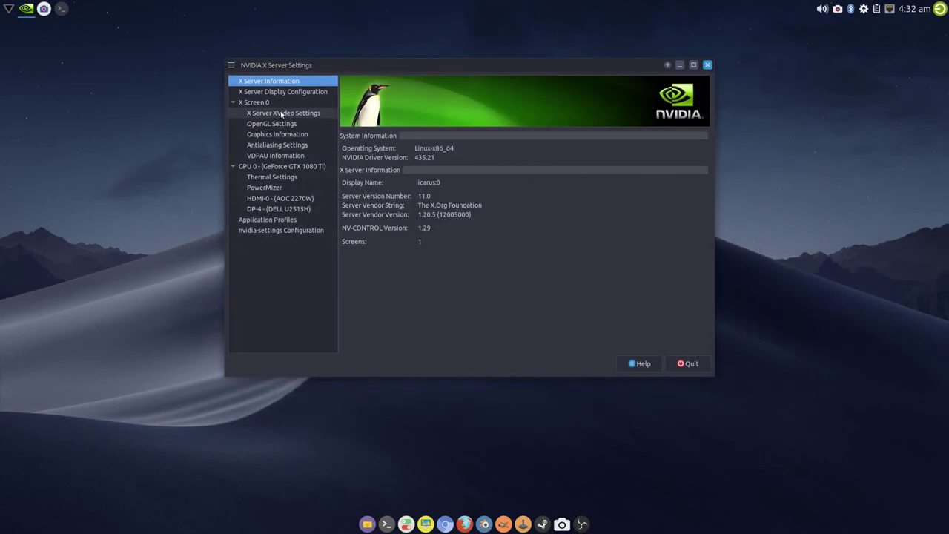
left_click(282, 91)
left_click(655, 357)
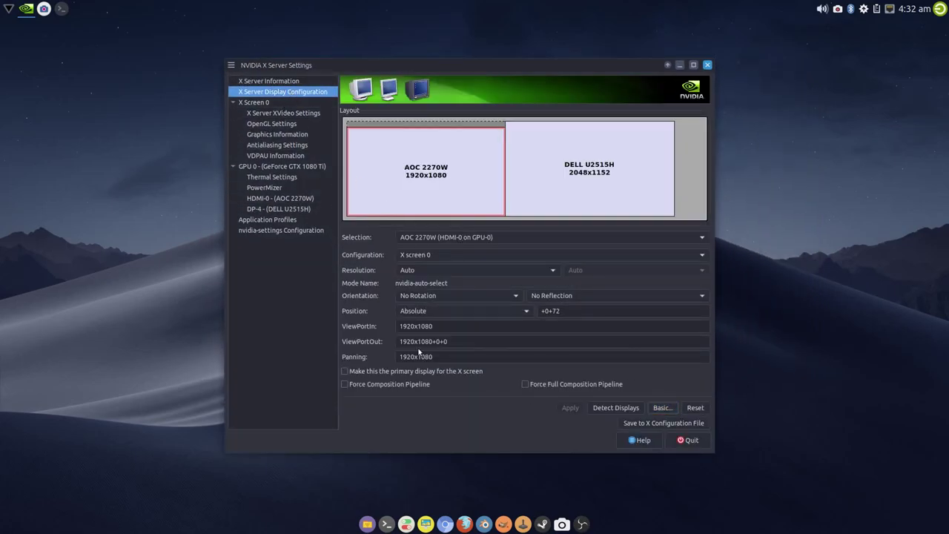
left_click_drag(448, 67, 447, 74)
left_click(568, 190)
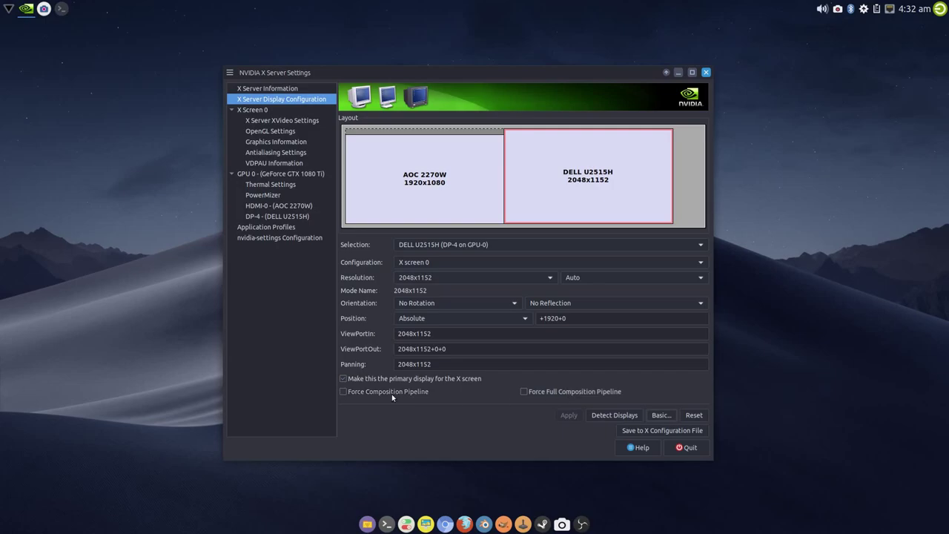
left_click(576, 393)
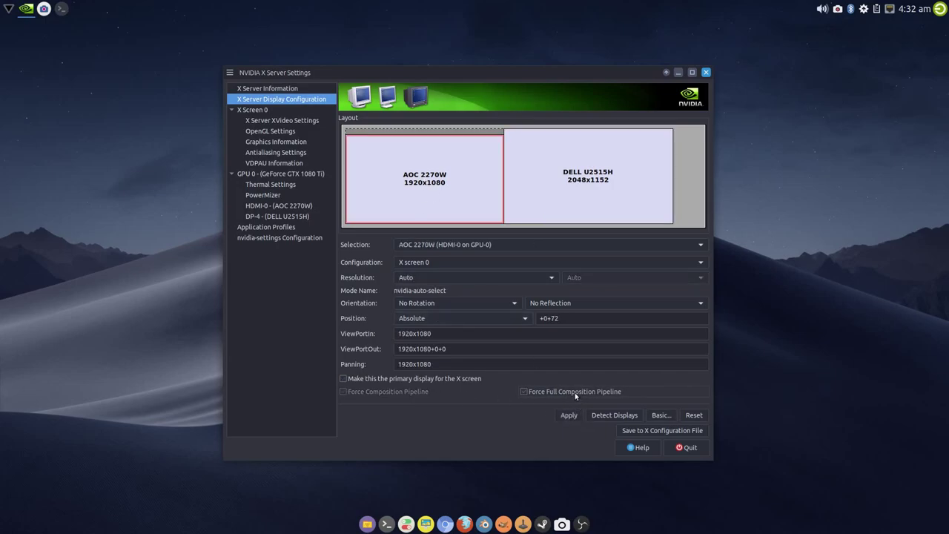
Turn off Sync to VBlank in OpenGL Settings and return to display configuration
left_click(270, 132)
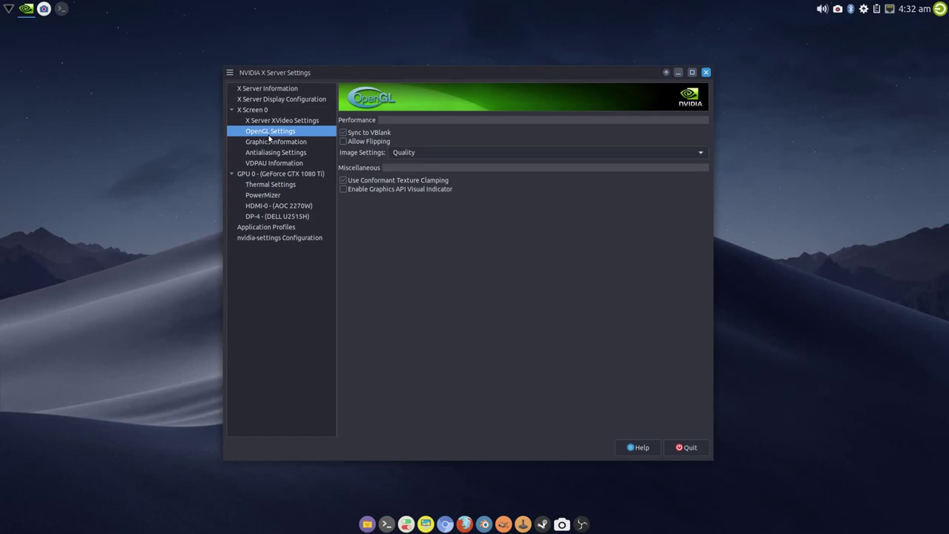
left_click(373, 132)
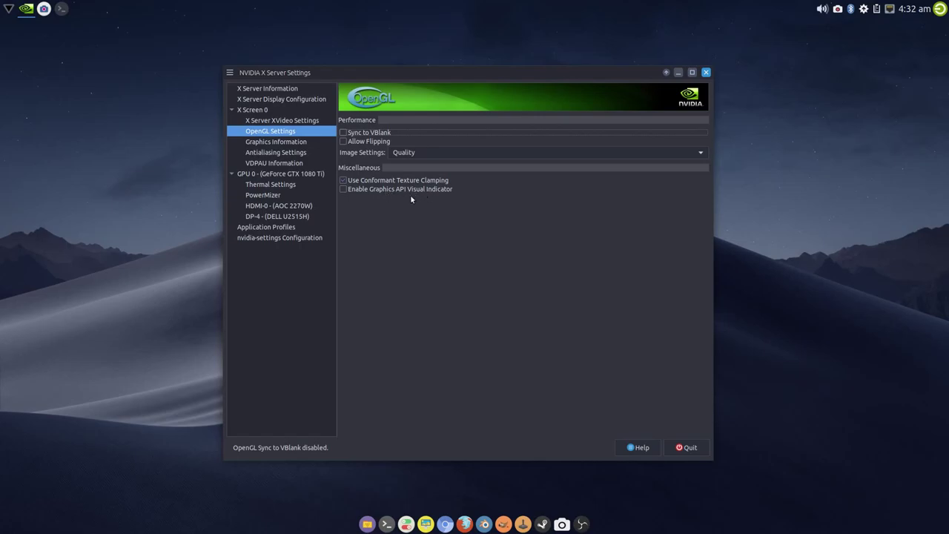
left_click(274, 101)
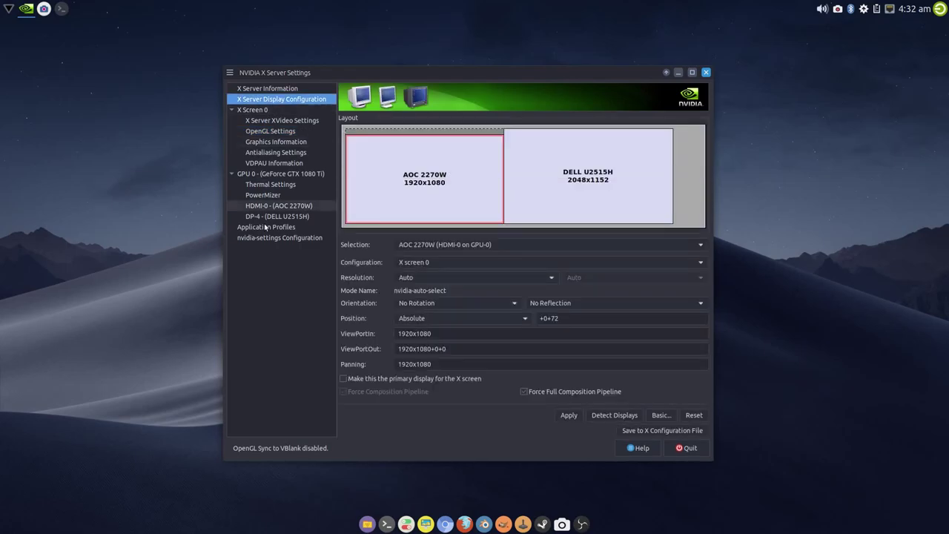
Select the DELL U2515H display, apply the layout and keep the new display mode
left_click(577, 138)
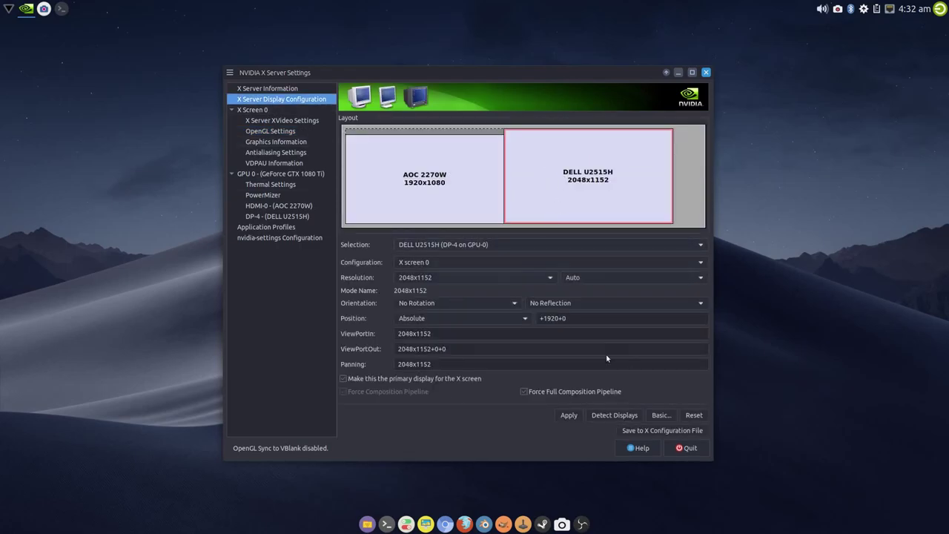
left_click(568, 416)
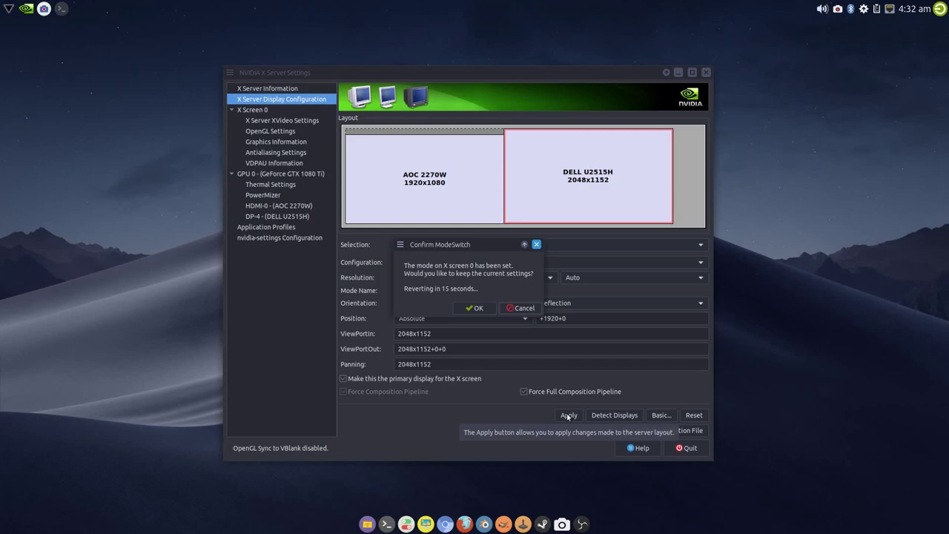
left_click(475, 308)
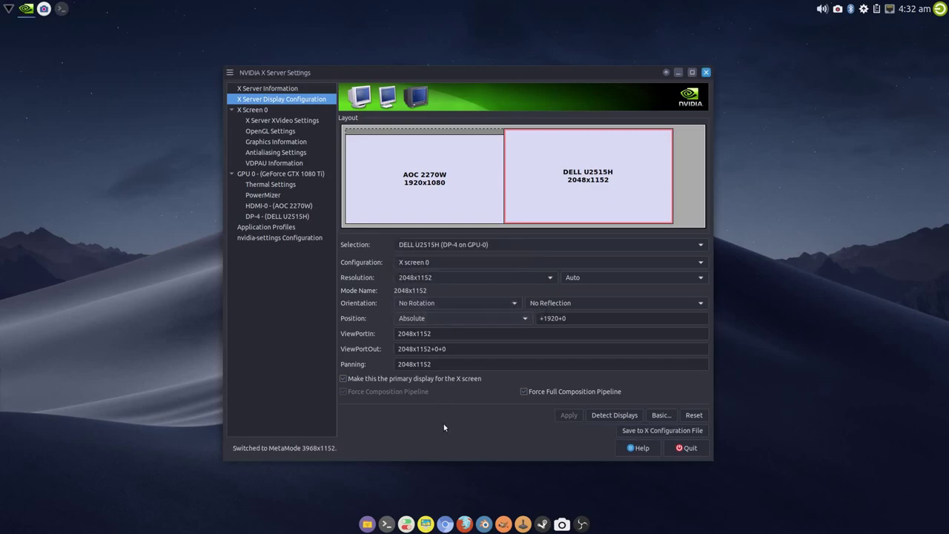
Save the X configuration over /etc/X11/xorg.conf.d/20-nvidia.conf and quit NVIDIA X Server Settings
left_click(629, 430)
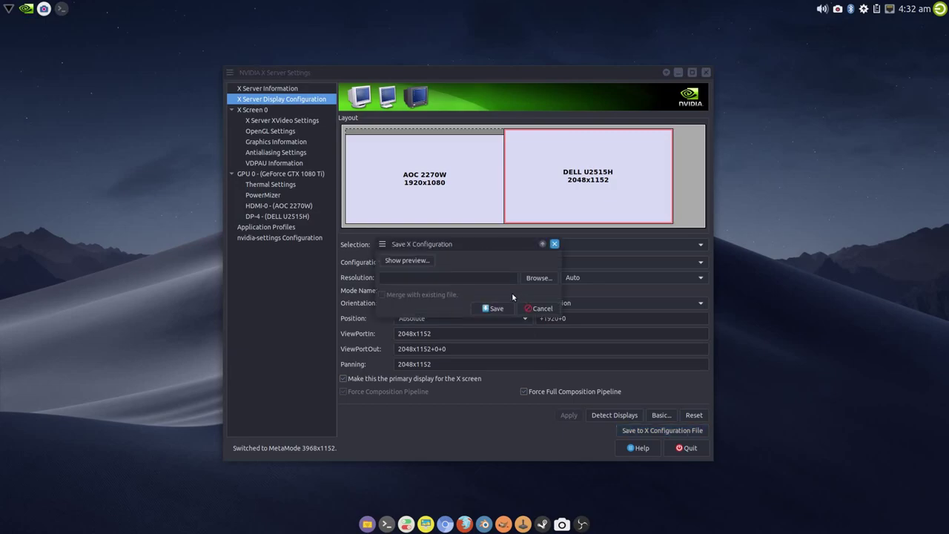
left_click(540, 278)
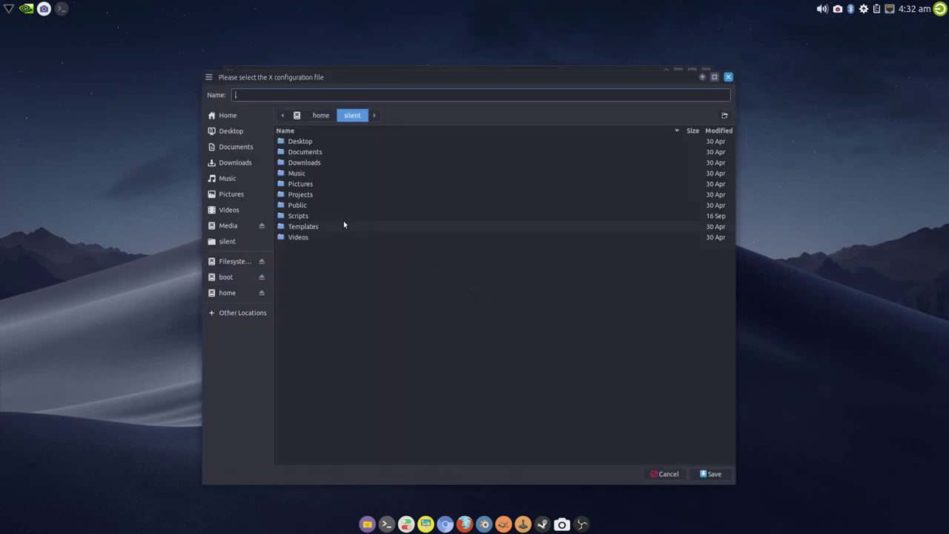
left_click(254, 312)
left_click(334, 137)
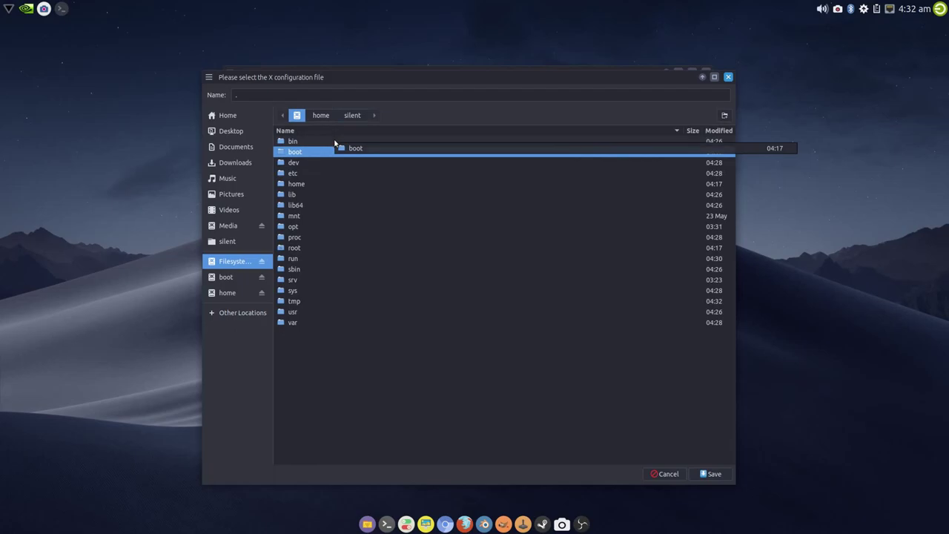
left_click(306, 175)
double_click(307, 175)
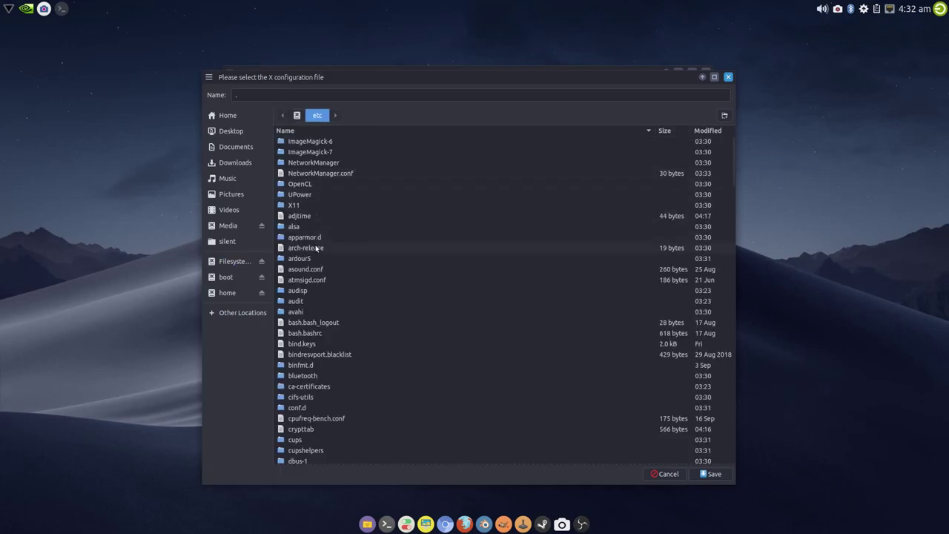
double_click(306, 210)
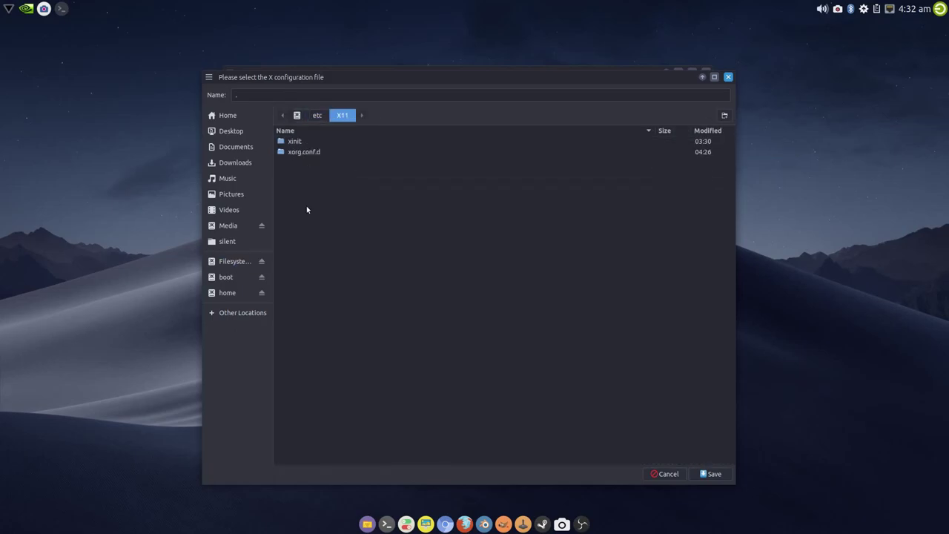
double_click(309, 153)
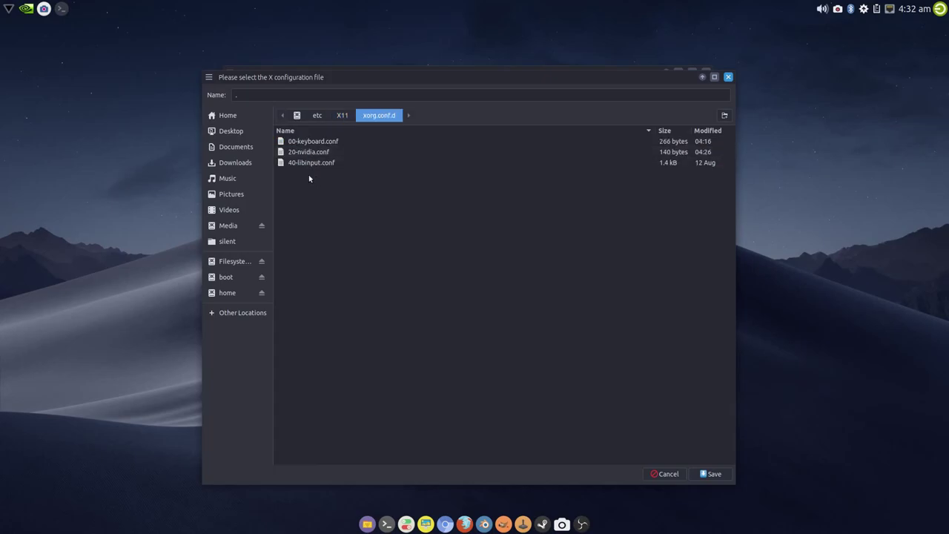
left_click(308, 154)
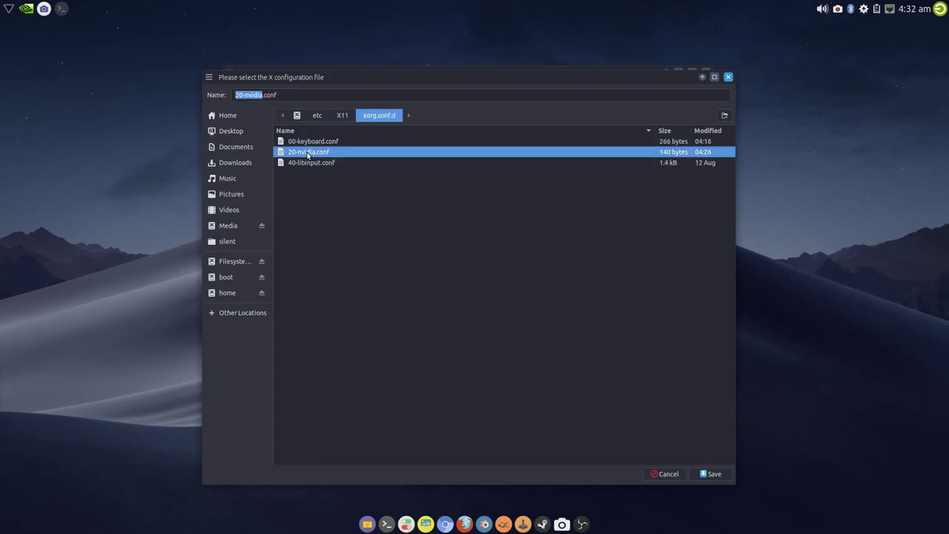
left_click(711, 474)
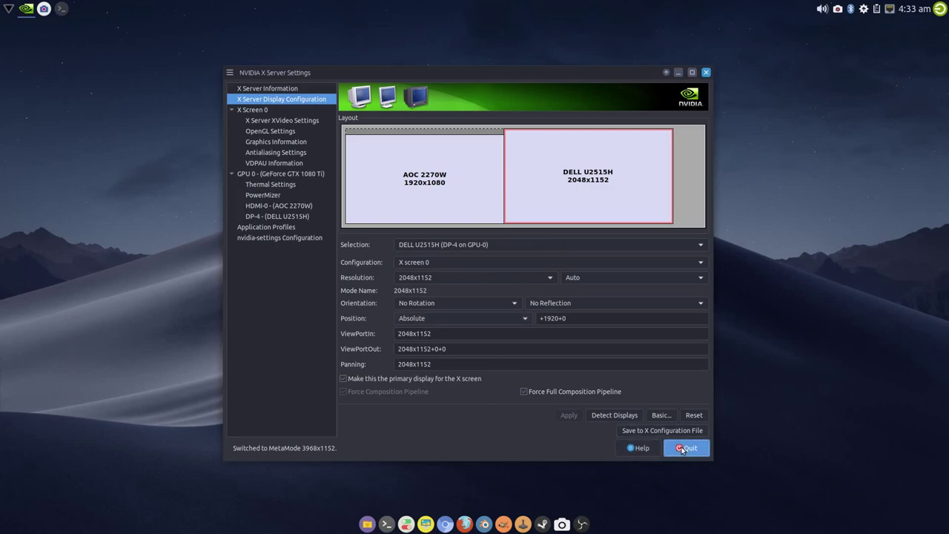
left_click(686, 448)
Confirm quitting, then in Thunar open /etc/X11/xorg.conf.d/20-nvidia.conf with Sublime Text
left_click(492, 290)
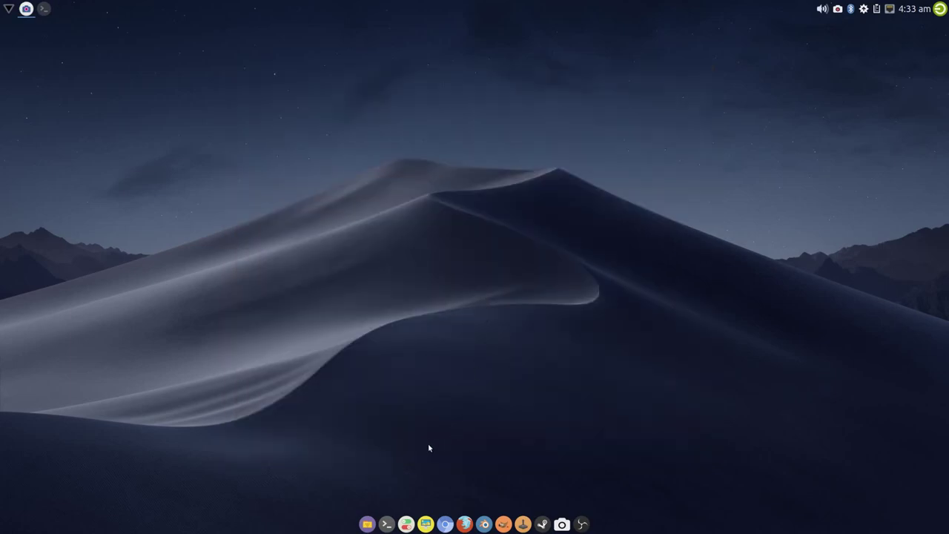
left_click(366, 525)
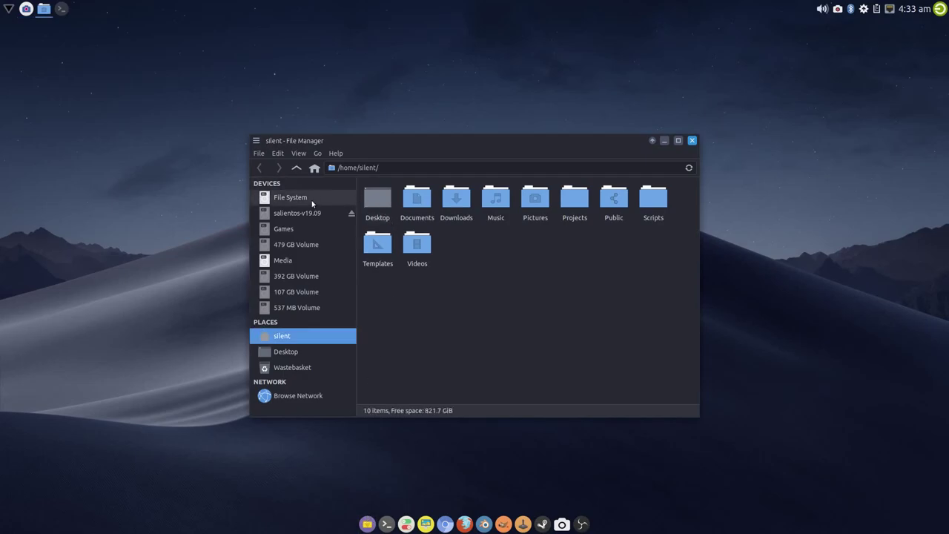
left_click(290, 198)
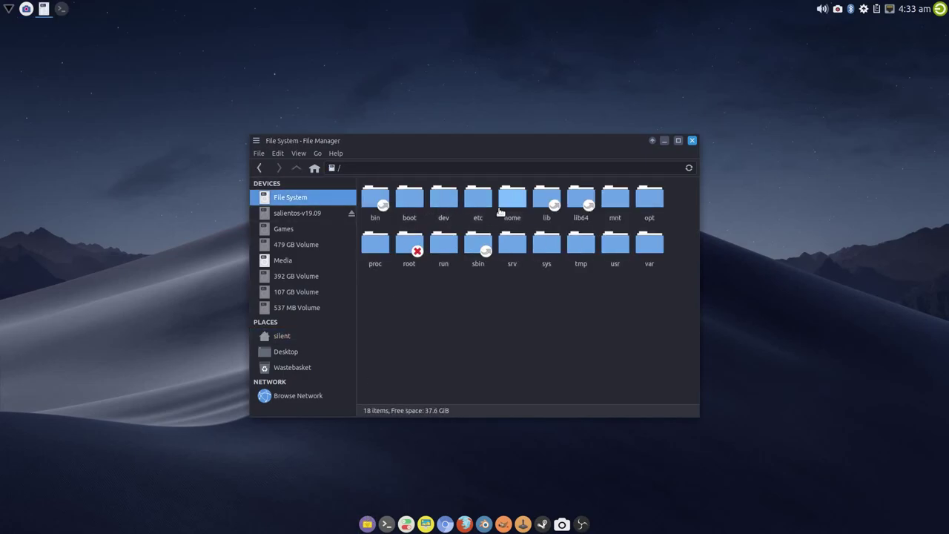
double_click(475, 201)
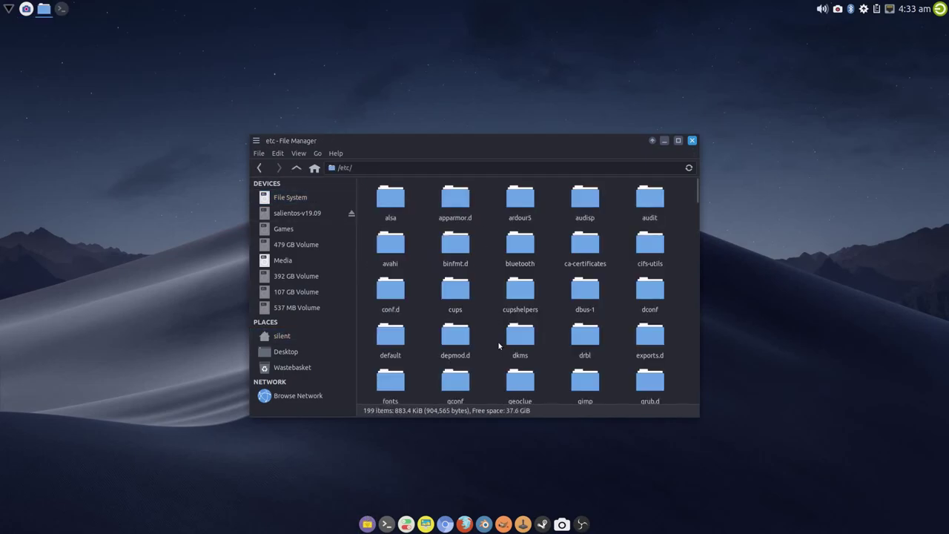
scroll(519, 341, "down", 15)
double_click(586, 378)
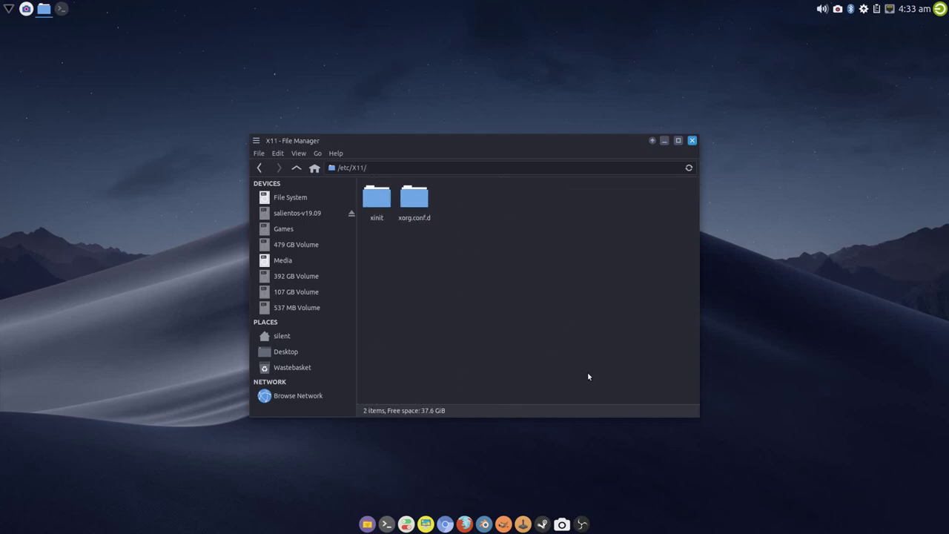
double_click(414, 199)
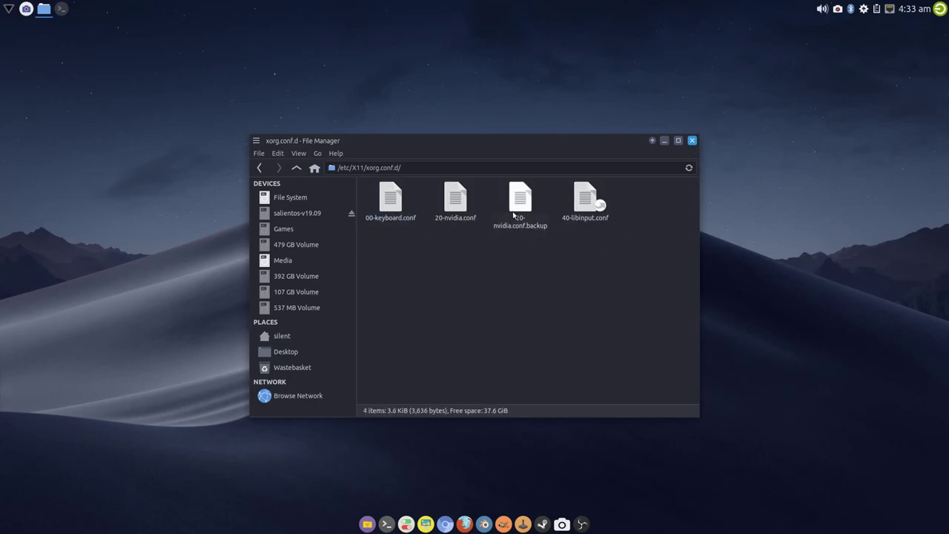
left_click(454, 219)
right_click(454, 219)
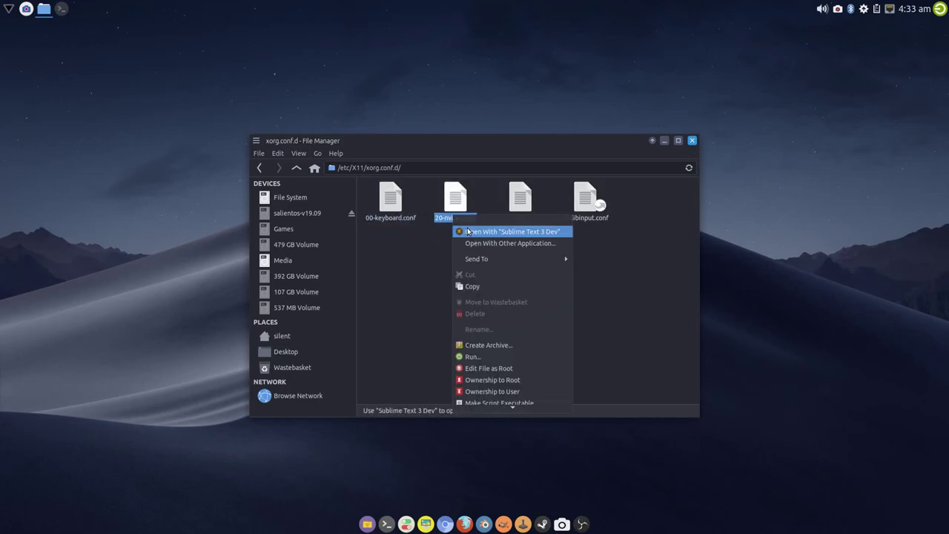
left_click(476, 235)
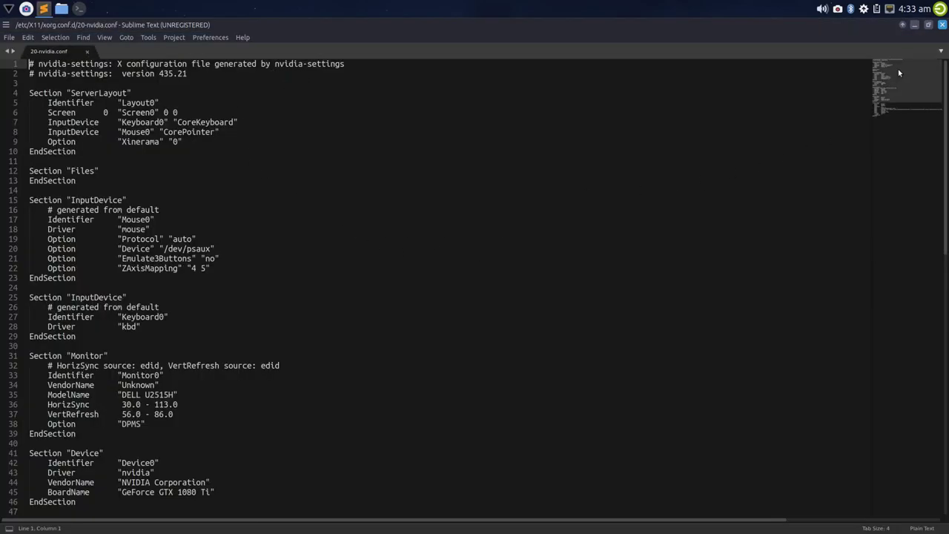
Check the metamodes line shows ForceFullCompositionPipeline=On, then close Sublime Text
left_click_drag(898, 69, 916, 85)
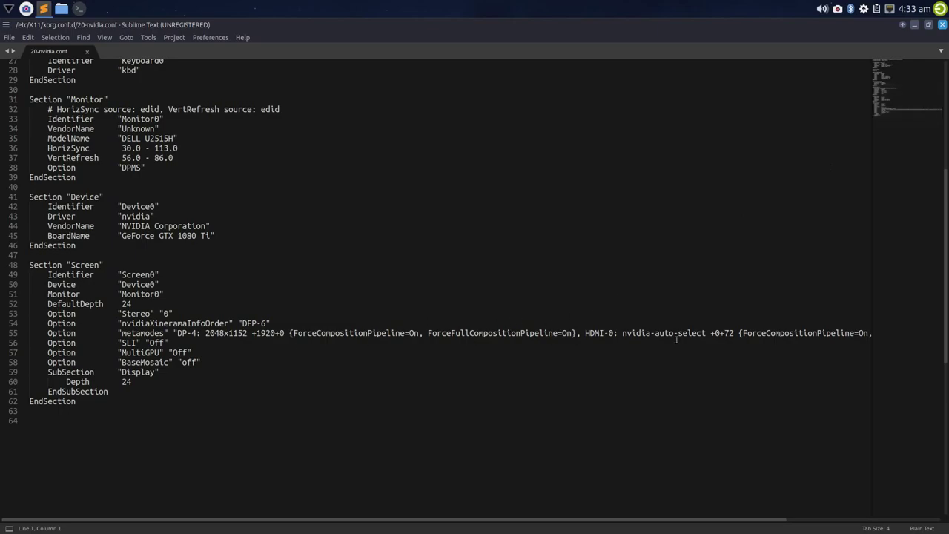
left_click(942, 28)
left_click(568, 298)
Reopen the xorg.conf.d folder as root, entering the administrative password
right_click(470, 267)
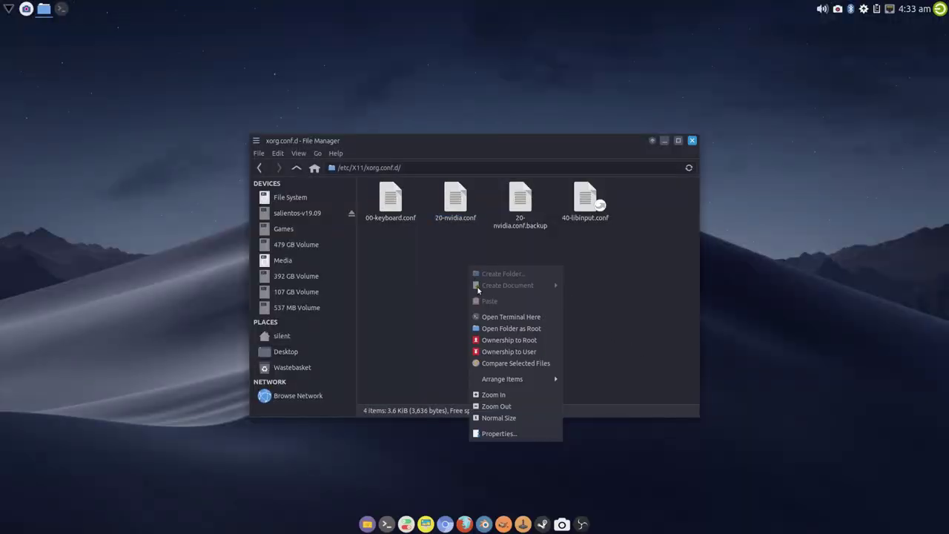
left_click(507, 330)
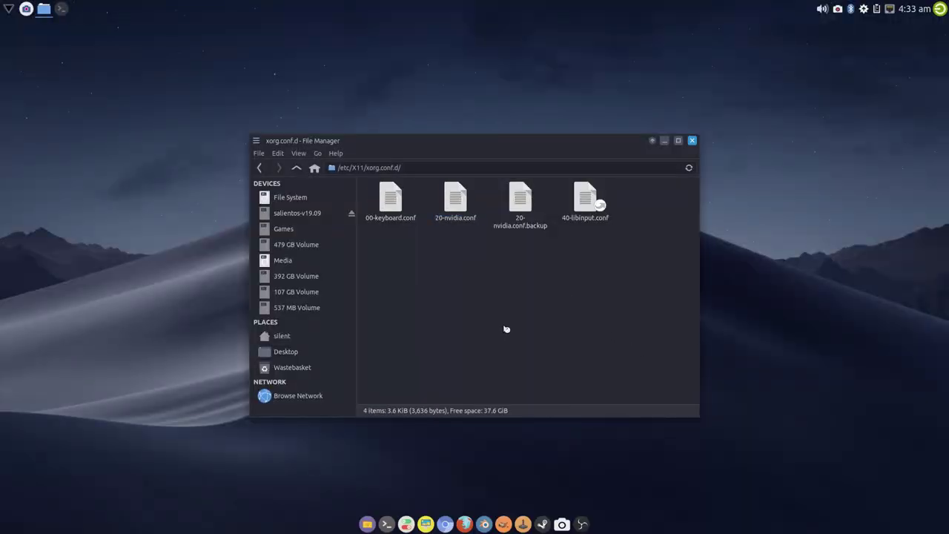
type("•••")
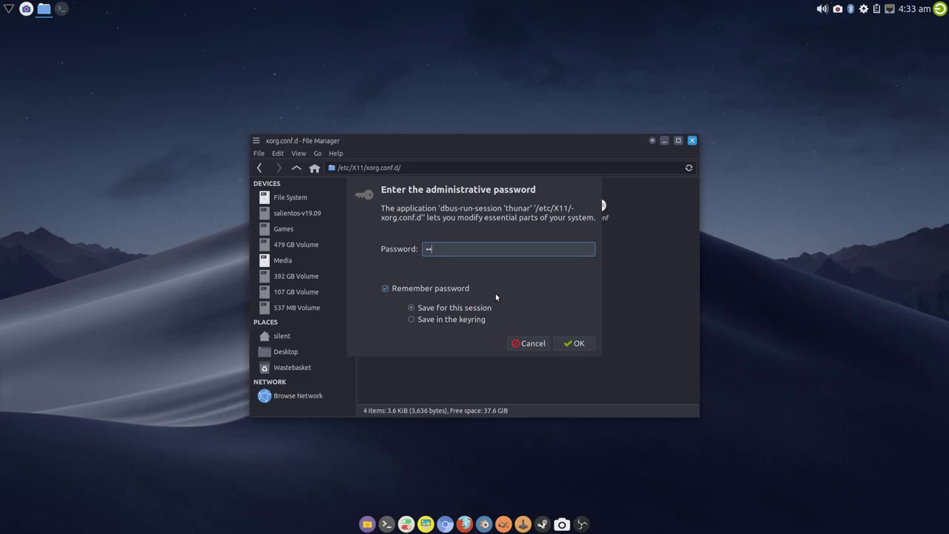
key("Return")
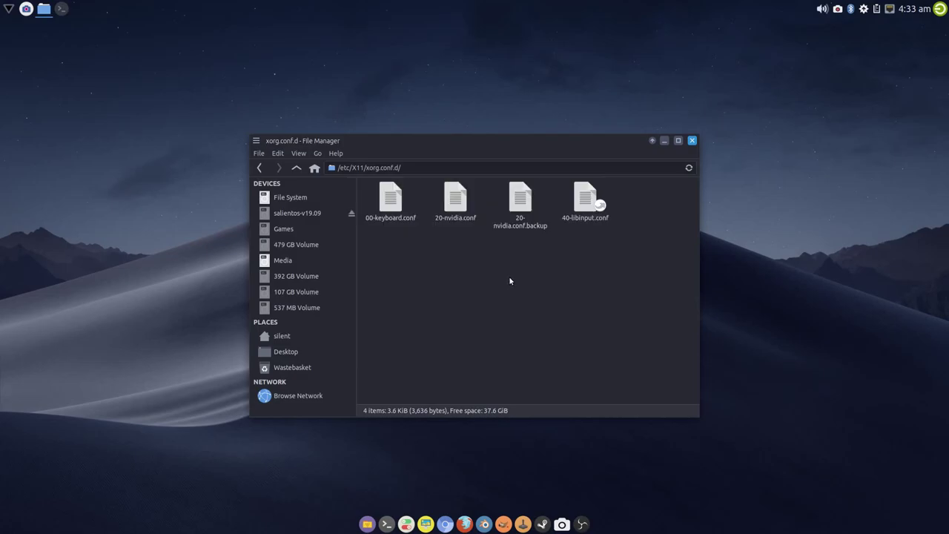
Permanently delete 20-nvidia.conf.backup and close the root file manager window
left_click(519, 215)
right_click(528, 240)
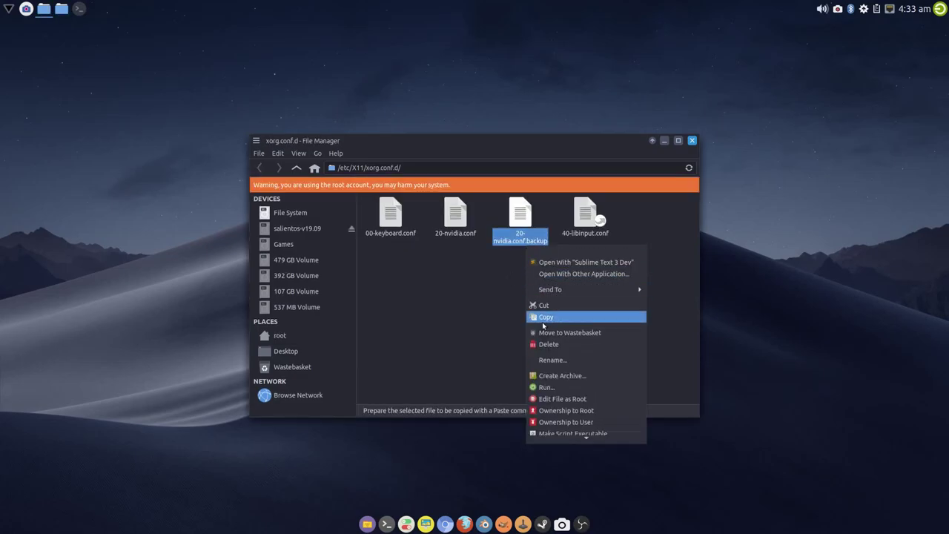
left_click(549, 344)
left_click(545, 321)
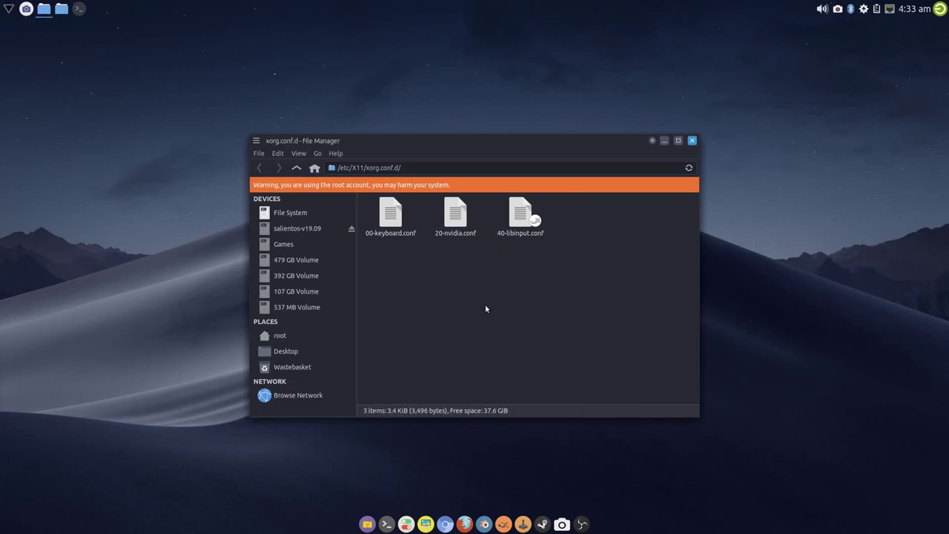
left_click(692, 140)
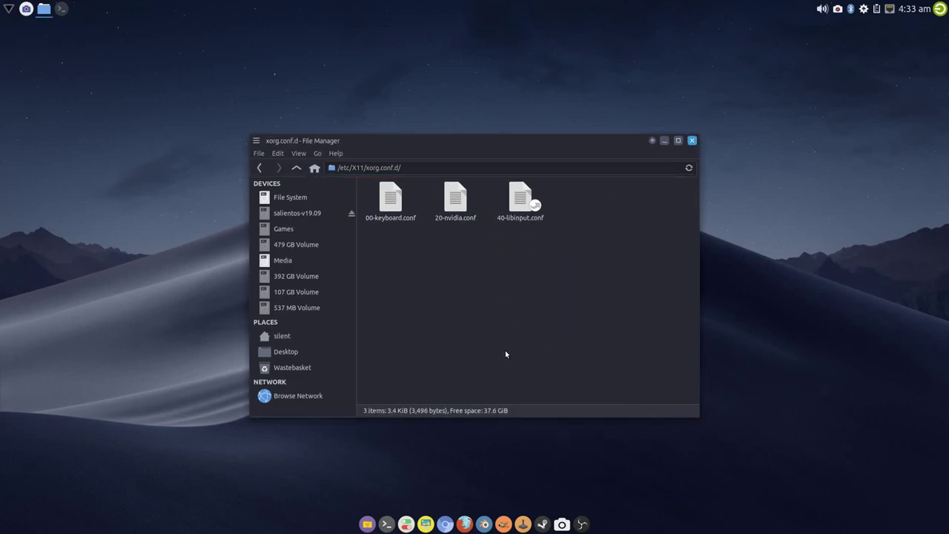
left_click(692, 141)
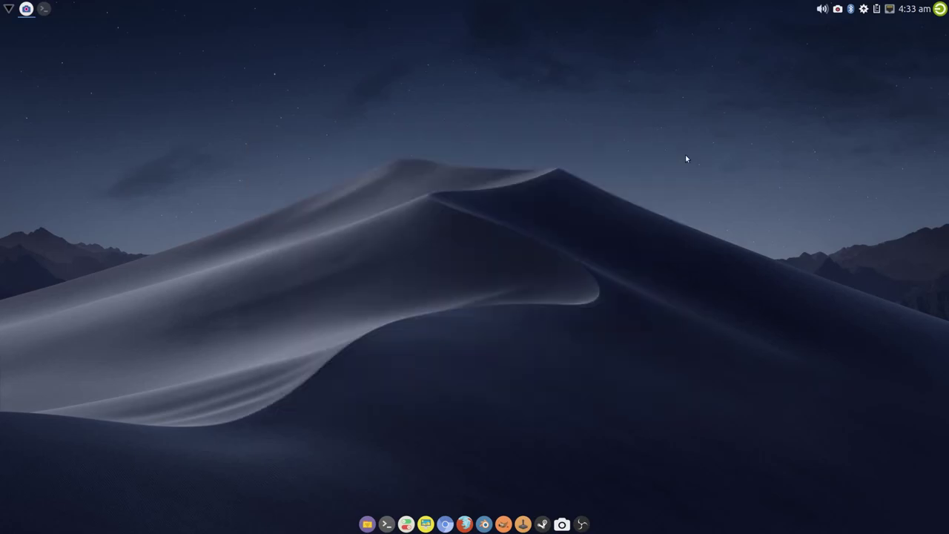
right_click(316, 197)
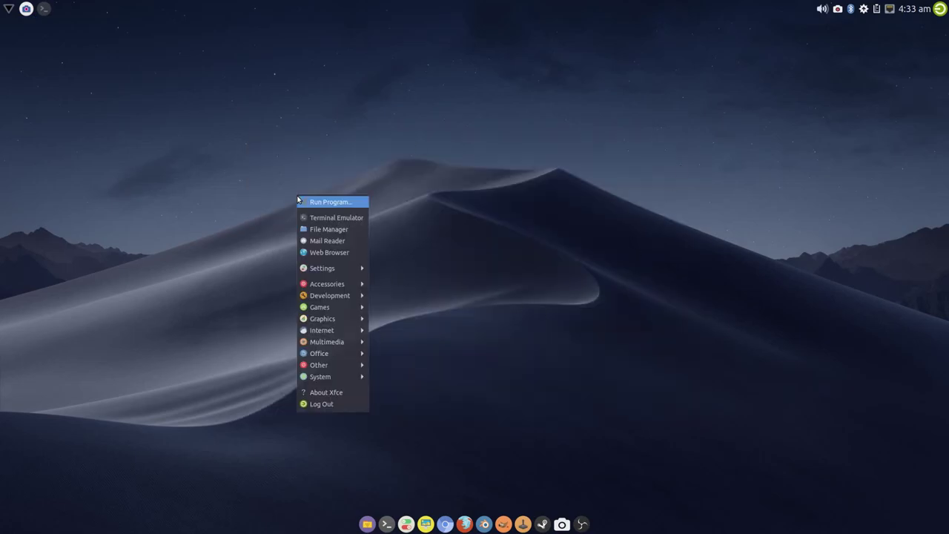
mouse_move(334, 365)
left_click(409, 364)
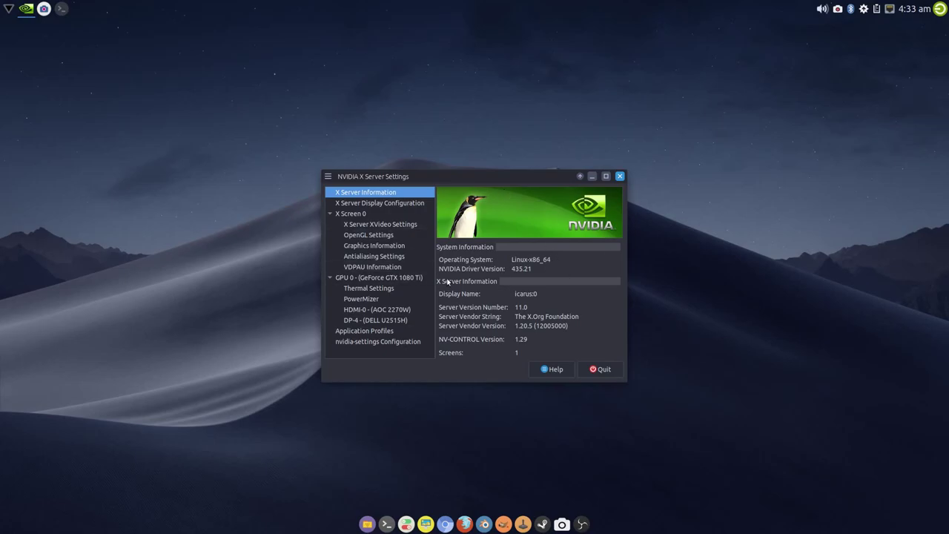
left_click(599, 370)
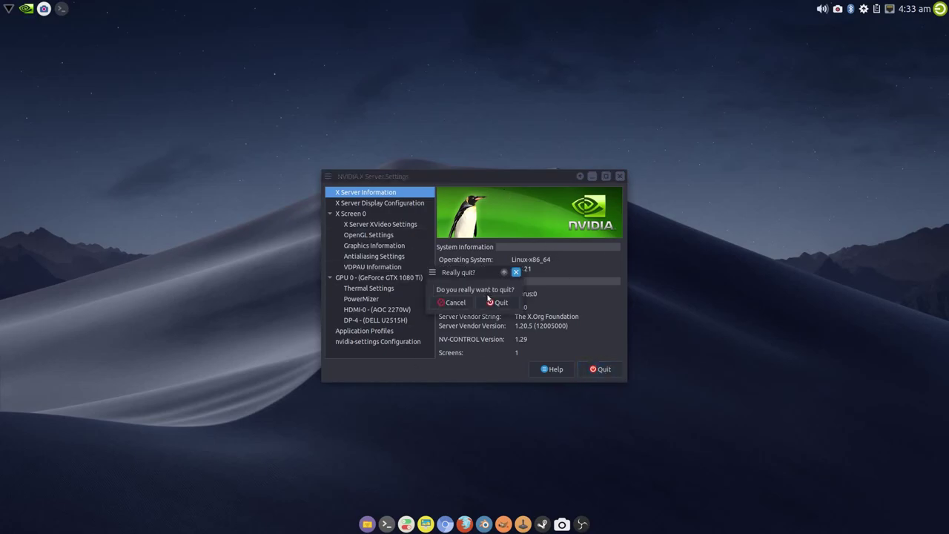
left_click(497, 303)
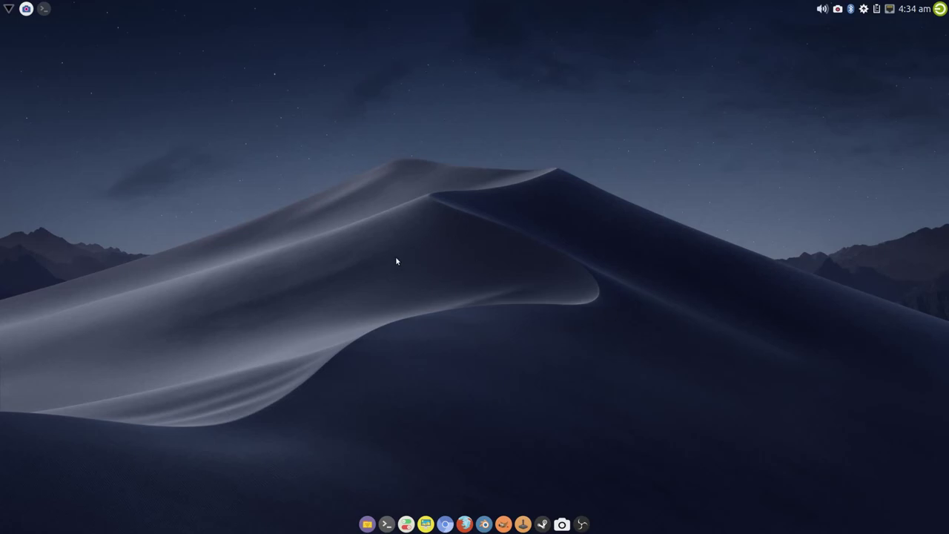
left_click(386, 524)
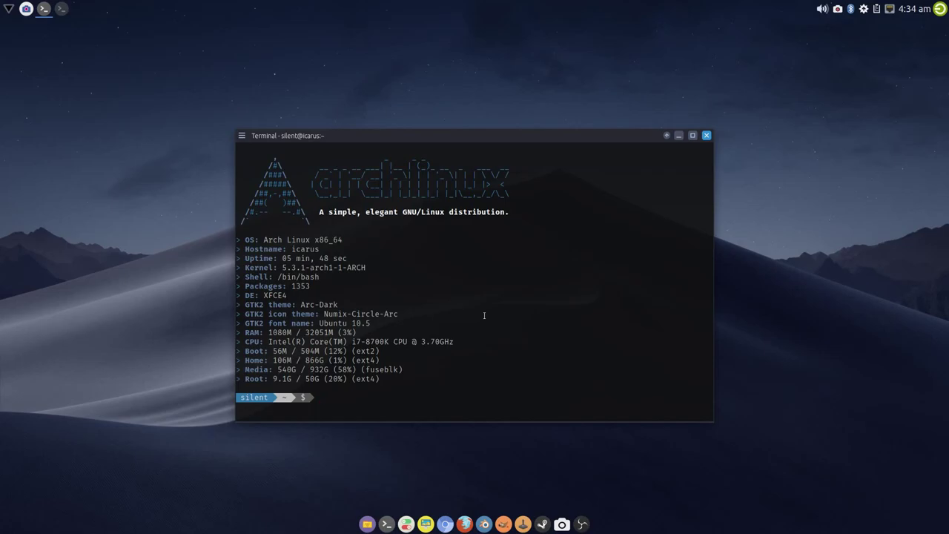
type("sudo nvupda")
key("BackSpace")
key("BackSpace")
key("BackSpace")
key("BackSpace")
key("BackSpace")
key("BackSpace")
key("BackSpace")
key("BackSpace")
key("BackSpace")
key("BackSpace")
key("BackSpace")
key("BackSpace")
key("BackSpace")
key("BackSpace")
key("BackSpace")
key("BackSpace")
key("BackSpace")
key("BackSpace")
key("BackSpace")
key("BackSpace")
key("BackSpace")
key("BackSpace")
key("BackSpace")
key("BackSpace")
key("BackSpace")
key("BackSpace")
left_click_drag(546, 138, 541, 122)
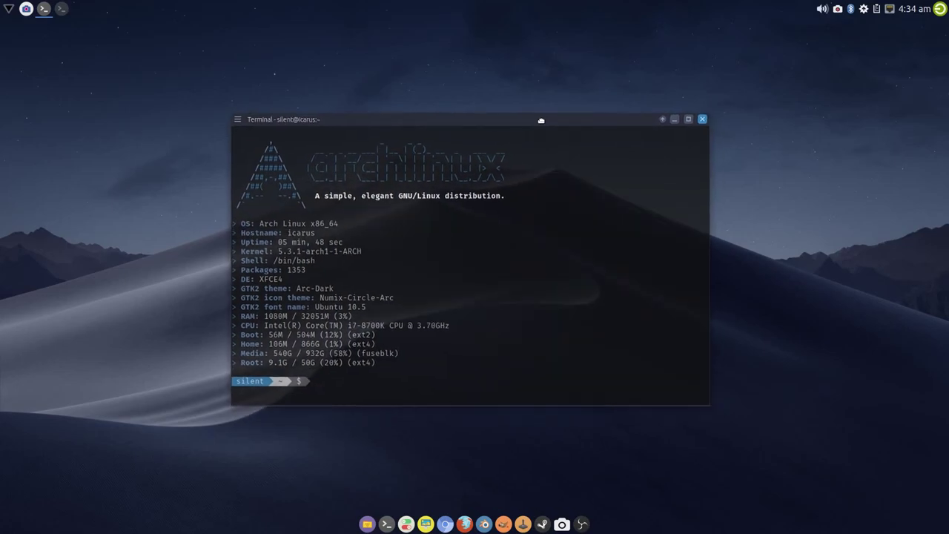
left_click(701, 117)
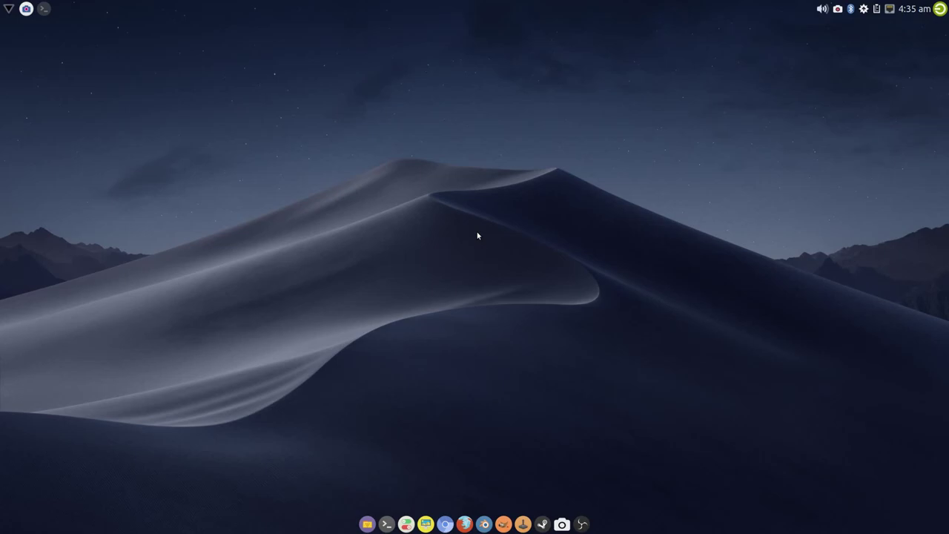